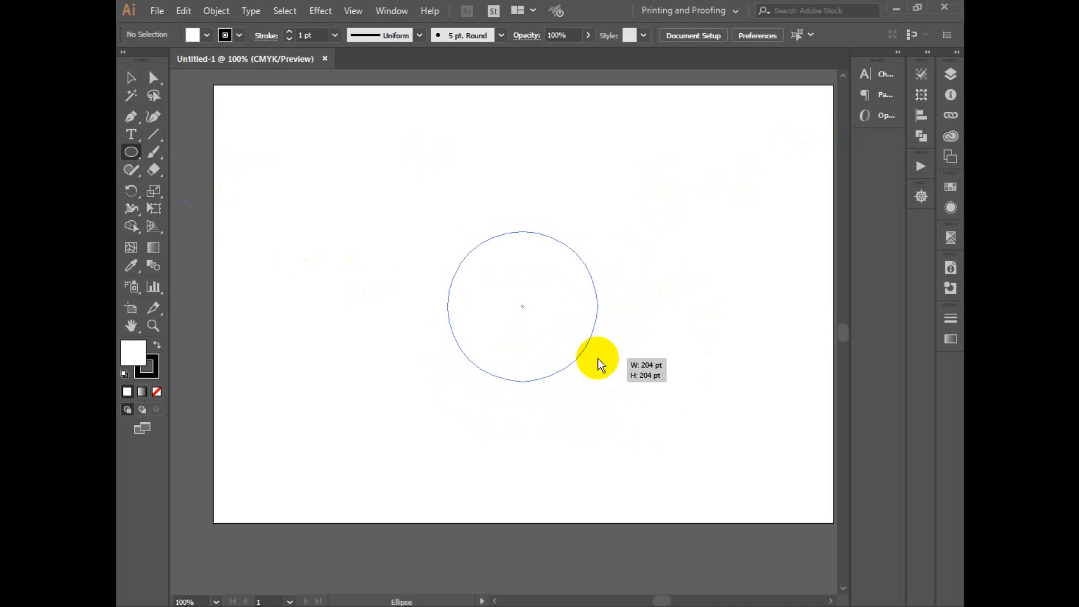
Step: Draw a circle about 204 pt in diameter at the centre of the artboard
{"action": "left_click_drag", "start_coordinate": [598, 359], "coordinate": [598, 359]}
{"action": "left_click", "coordinate": [598, 359]}
{"action": "left_click", "coordinate": [551, 327]}
{"action": "left_click", "coordinate": [131, 78]}
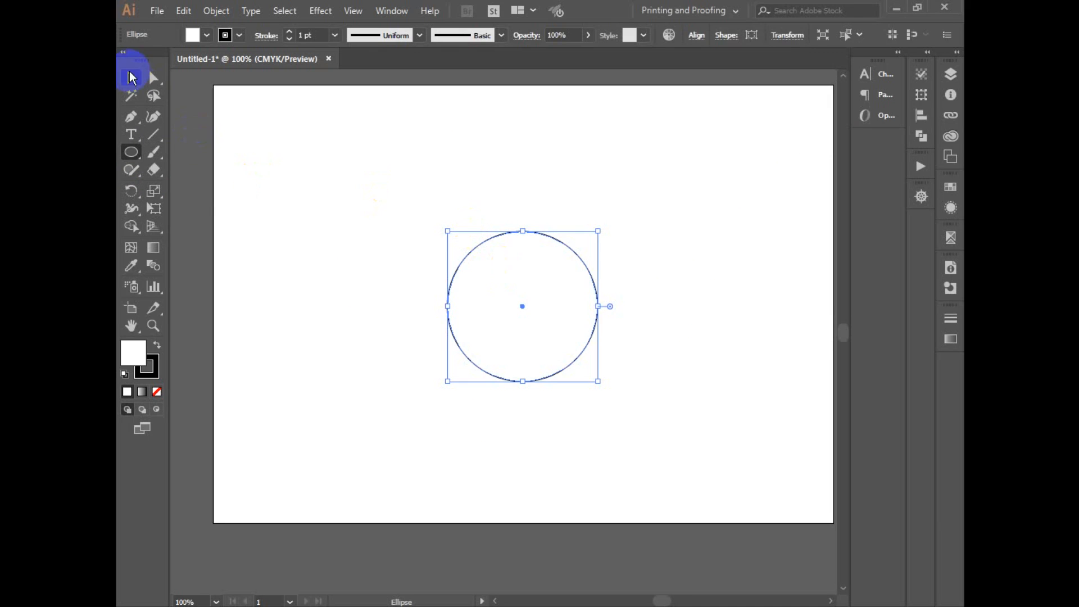
{"action": "left_click", "coordinate": [467, 181]}
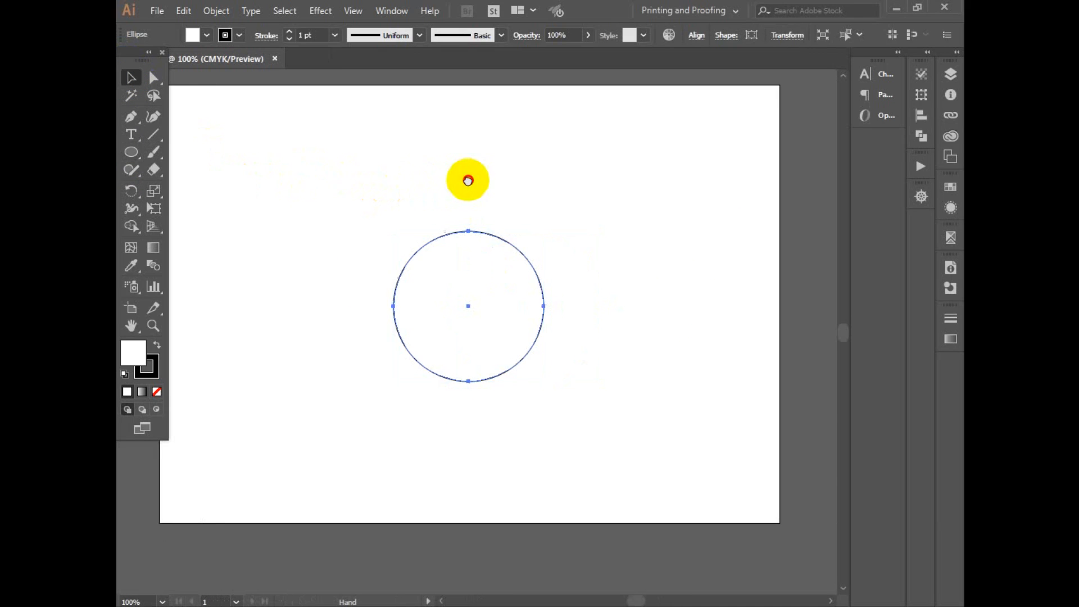
{"action": "left_click_drag", "start_coordinate": [401, 174], "coordinate": [677, 438]}
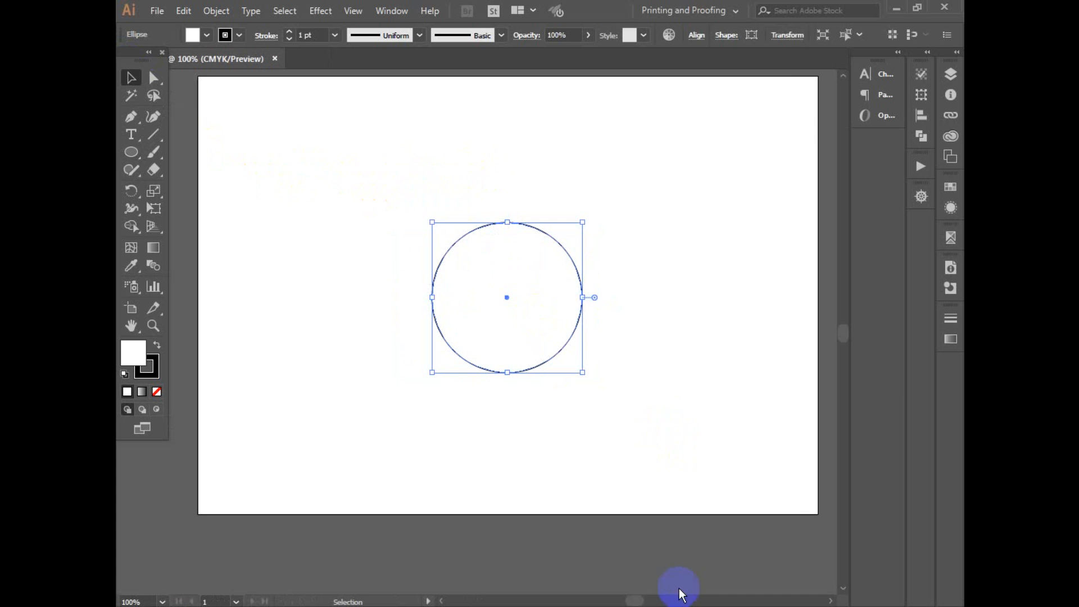
{"action": "key", "text": "space"}
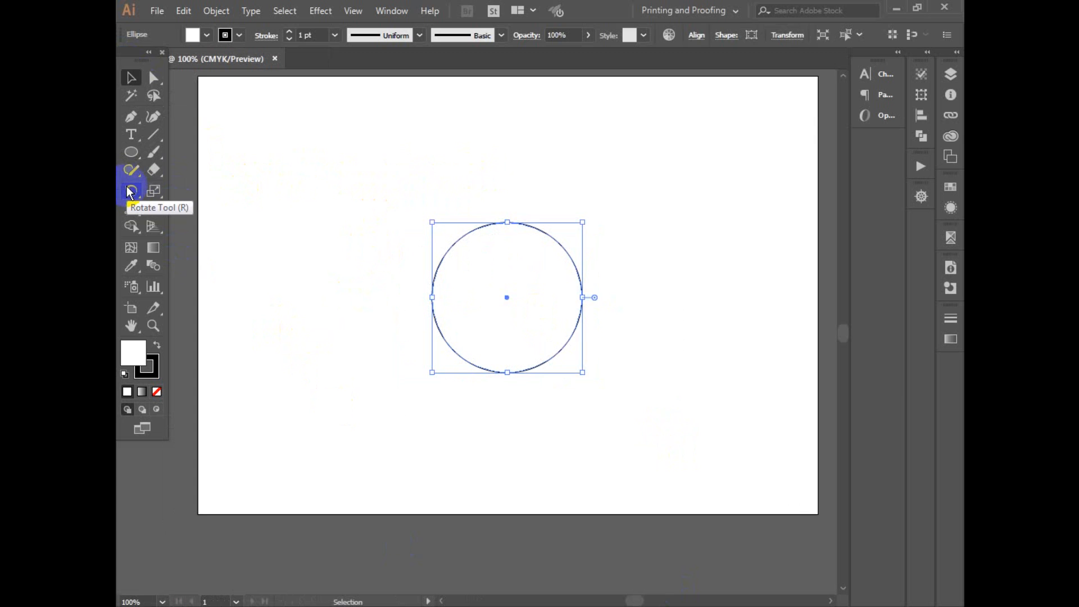
Step: Make a concentric copy of the circle with the Scale tool at 70% horizontal and 70% vertical
{"action": "left_click_drag", "start_coordinate": [153, 190], "coordinate": [211, 197]}
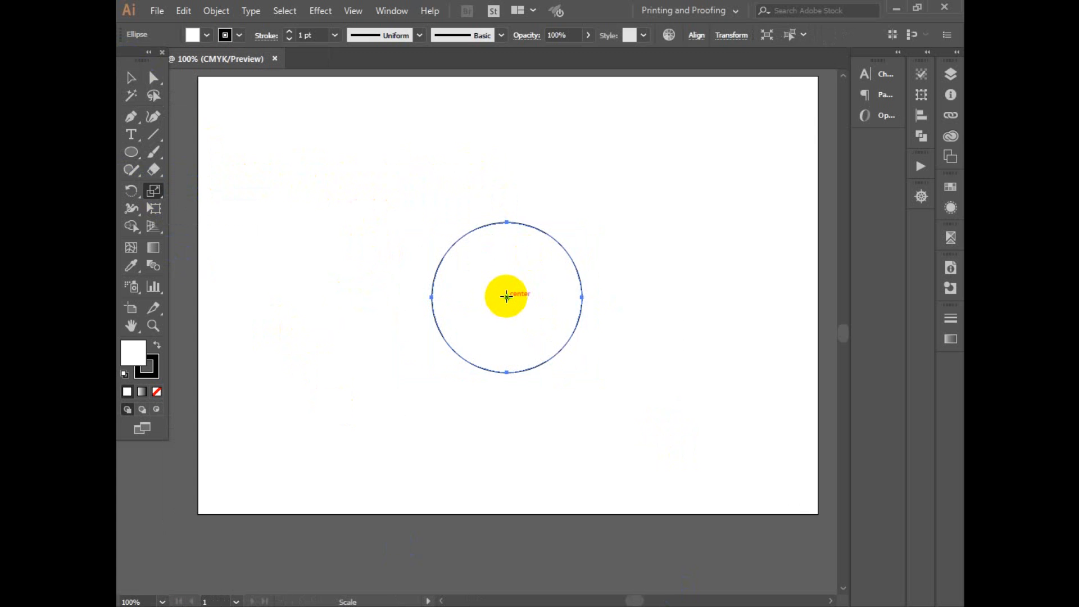
{"action": "left_click", "coordinate": [506, 297], "text": "alt"}
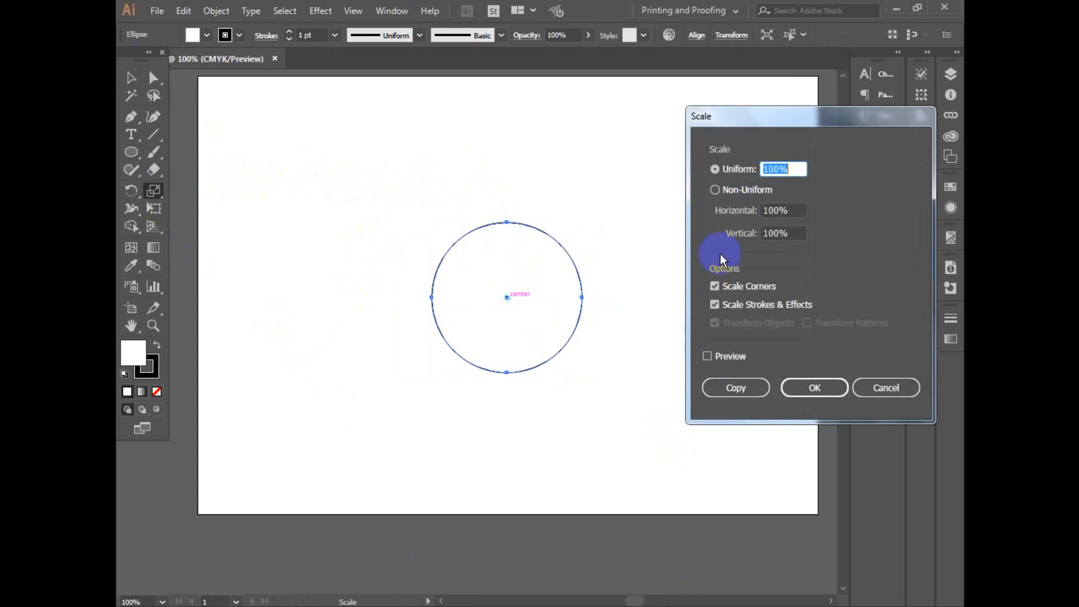
{"action": "left_click_drag", "start_coordinate": [773, 209], "coordinate": [697, 215]}
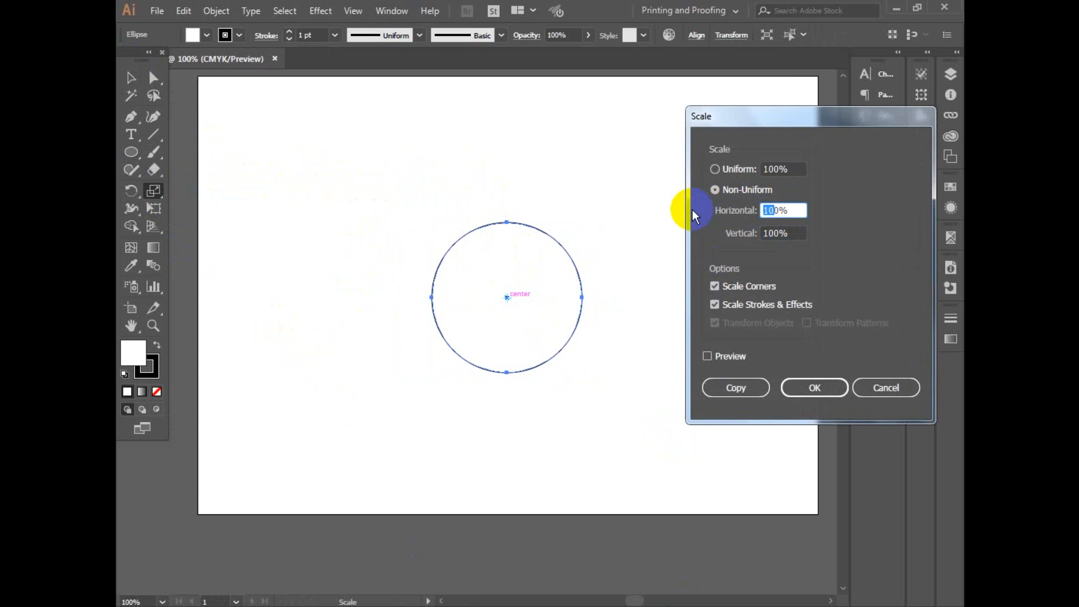
{"action": "type", "text": "70"}
{"action": "key", "text": "BackSpace"}
{"action": "key", "text": "Tab"}
{"action": "type", "text": "70"}
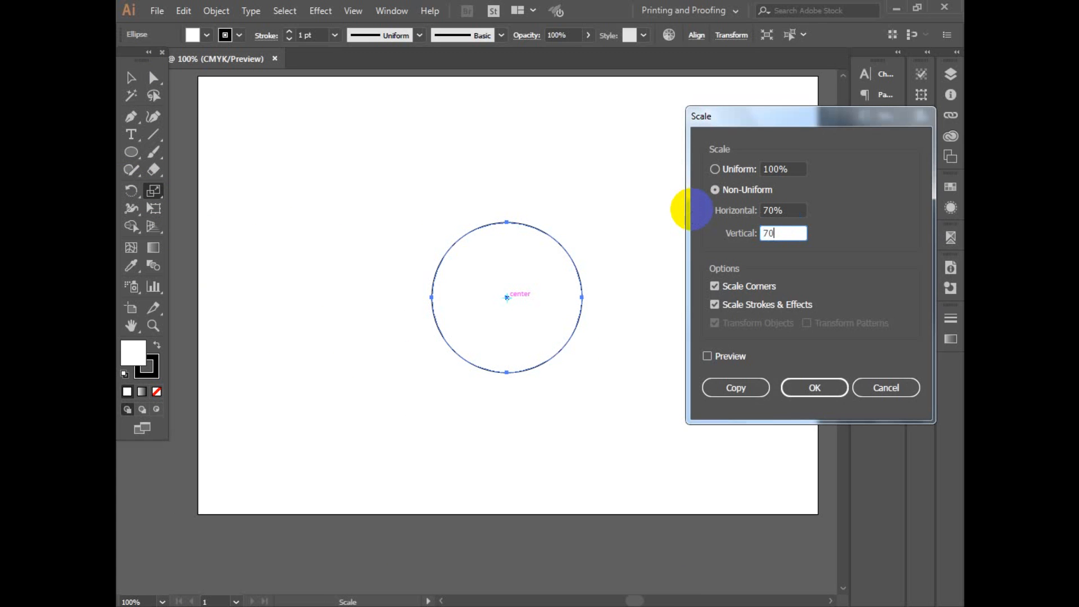
{"action": "left_click", "coordinate": [749, 384]}
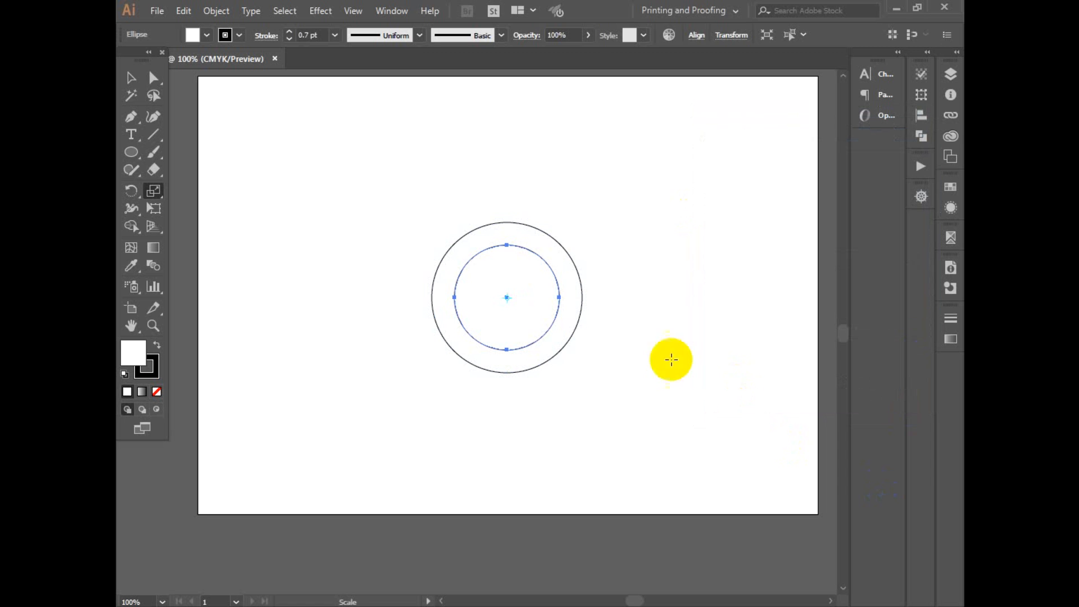
Step: Select both concentric circles and show the document rulers
{"action": "key", "text": "v"}
{"action": "left_click_drag", "start_coordinate": [373, 186], "coordinate": [738, 444]}
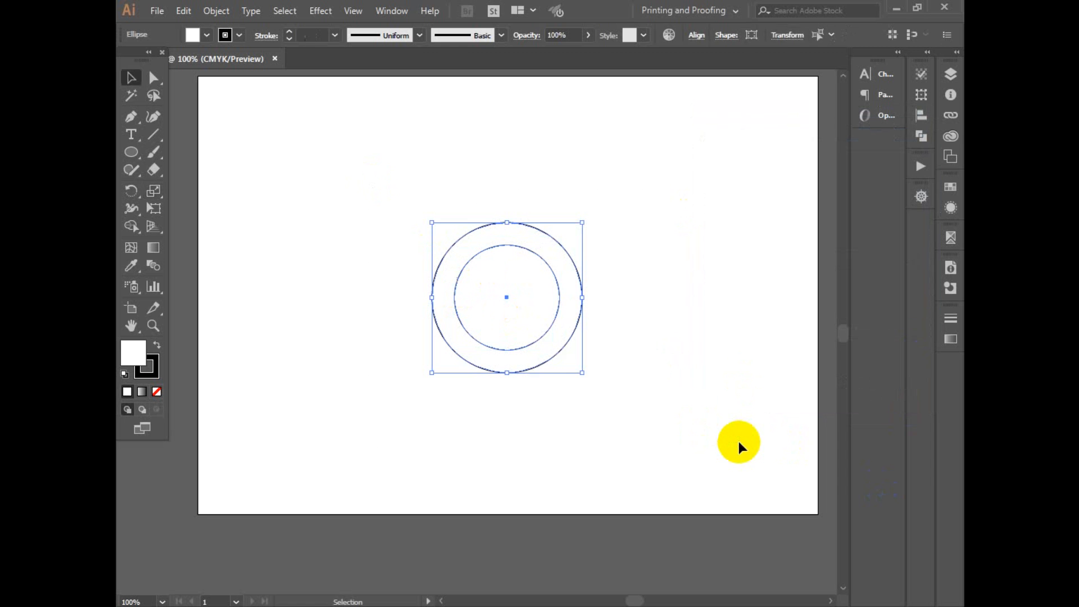
{"action": "left_click", "coordinate": [354, 12]}
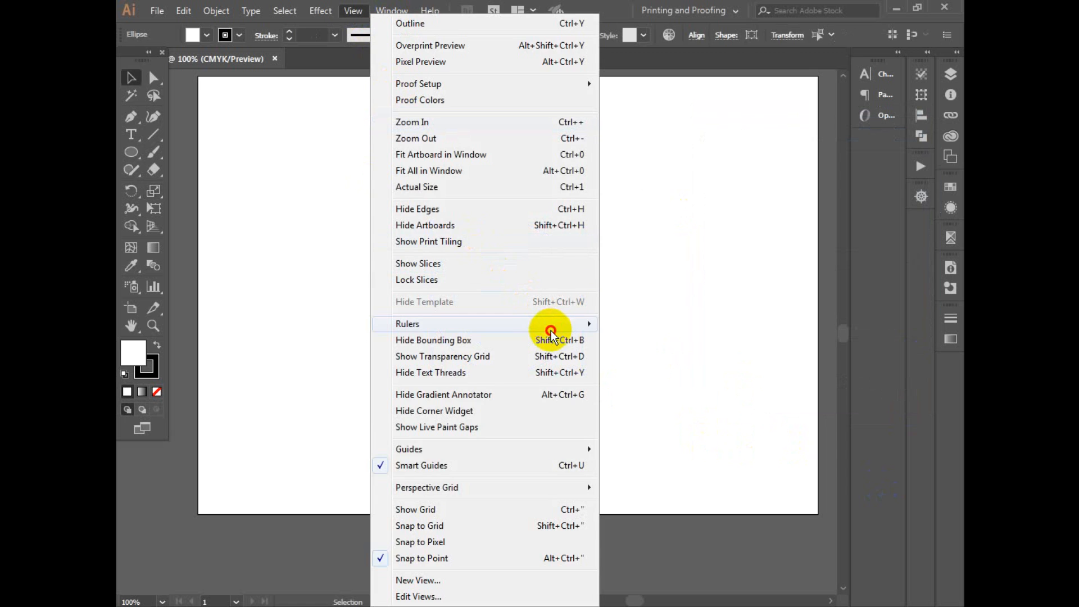
{"action": "mouse_move", "coordinate": [556, 324]}
{"action": "left_click", "coordinate": [666, 322]}
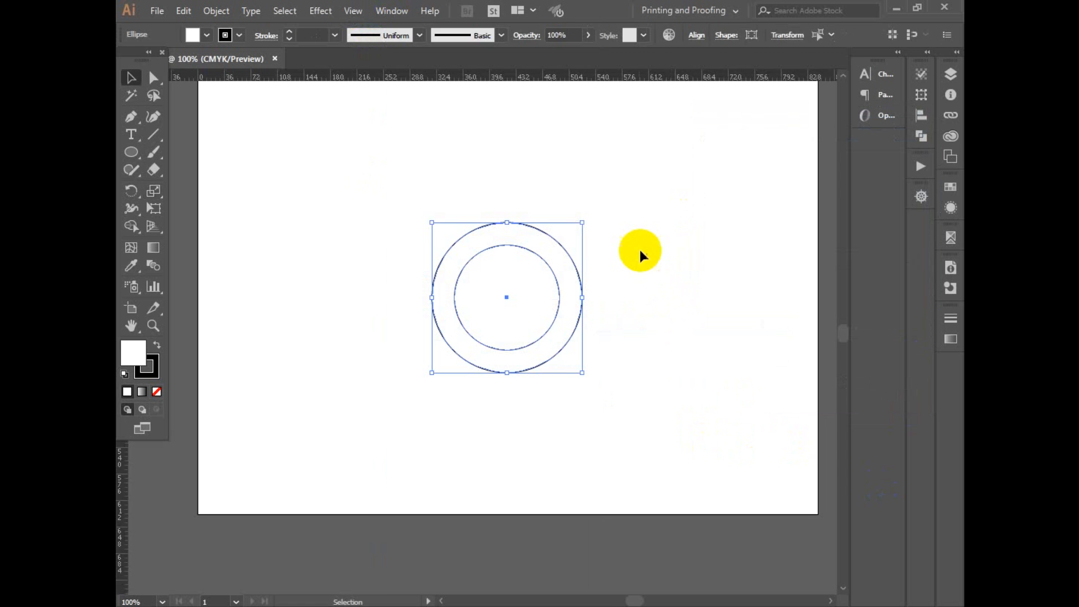
Step: Duplicate the ring of two circles straight down with the rings overlapping by one ring thickness, and centre both rings vertically on the artboard
{"action": "left_click", "coordinate": [575, 288]}
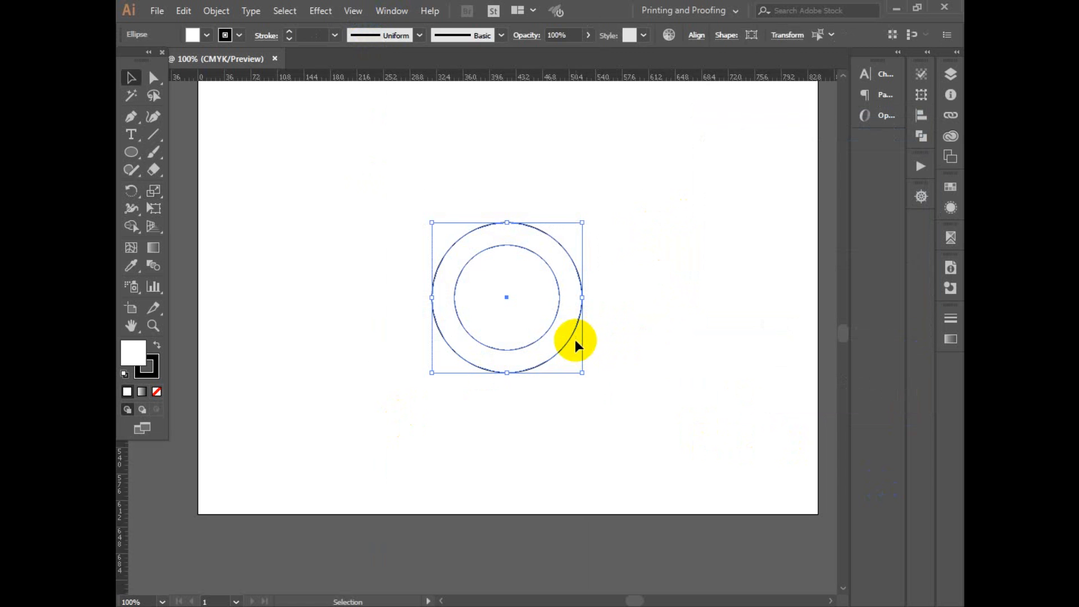
{"action": "left_click_drag", "start_coordinate": [571, 339], "coordinate": [565, 299]}
{"action": "left_click_drag", "start_coordinate": [320, 194], "coordinate": [618, 445]}
{"action": "left_click_drag", "start_coordinate": [585, 386], "coordinate": [582, 371]}
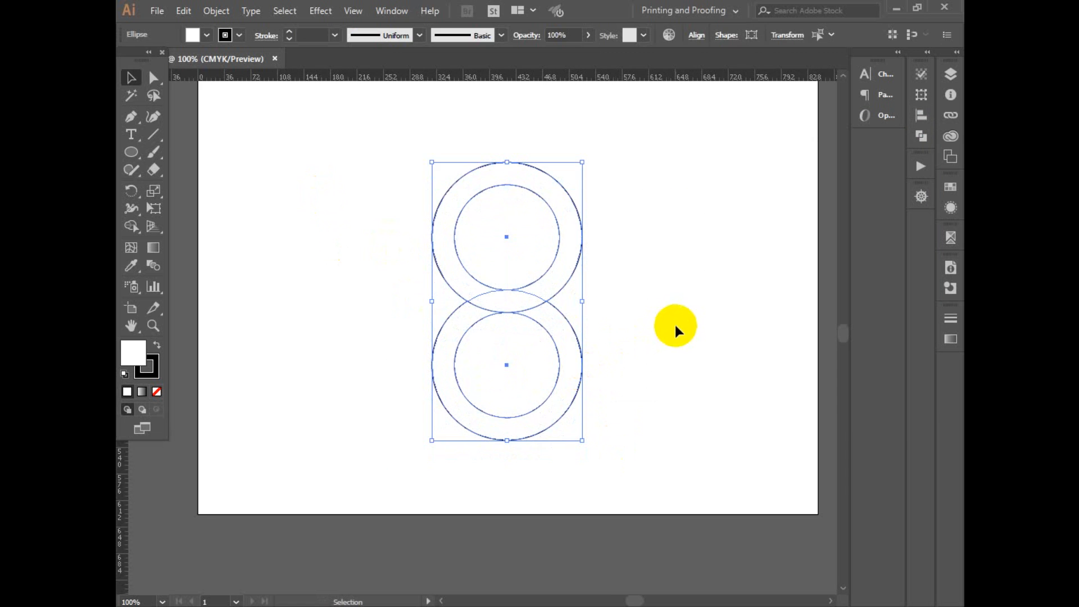
Step: Add a vertical guide through both ring centres and a horizontal guide through the centre of each ring
{"action": "left_click_drag", "start_coordinate": [122, 468], "coordinate": [506, 235]}
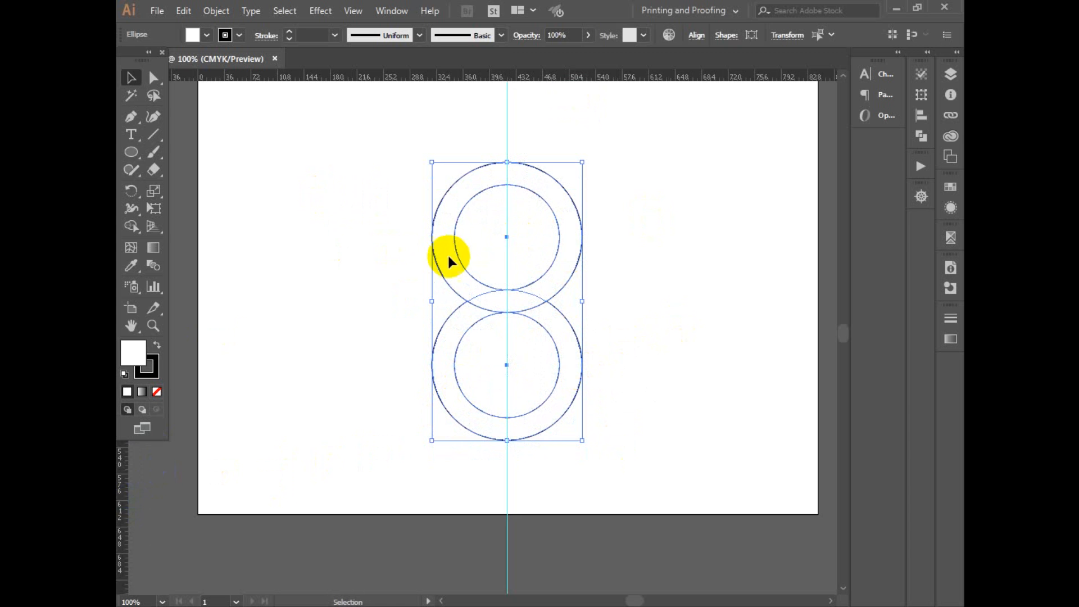
{"action": "left_click_drag", "start_coordinate": [342, 317], "coordinate": [706, 473]}
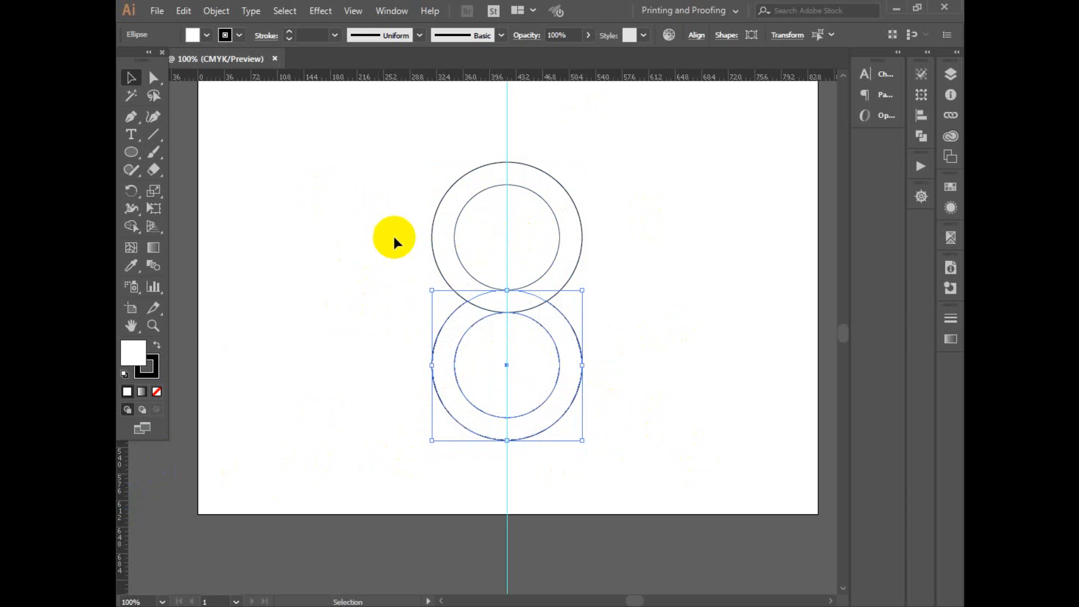
{"action": "left_click_drag", "start_coordinate": [648, 77], "coordinate": [506, 364]}
{"action": "left_click_drag", "start_coordinate": [669, 166], "coordinate": [450, 188]}
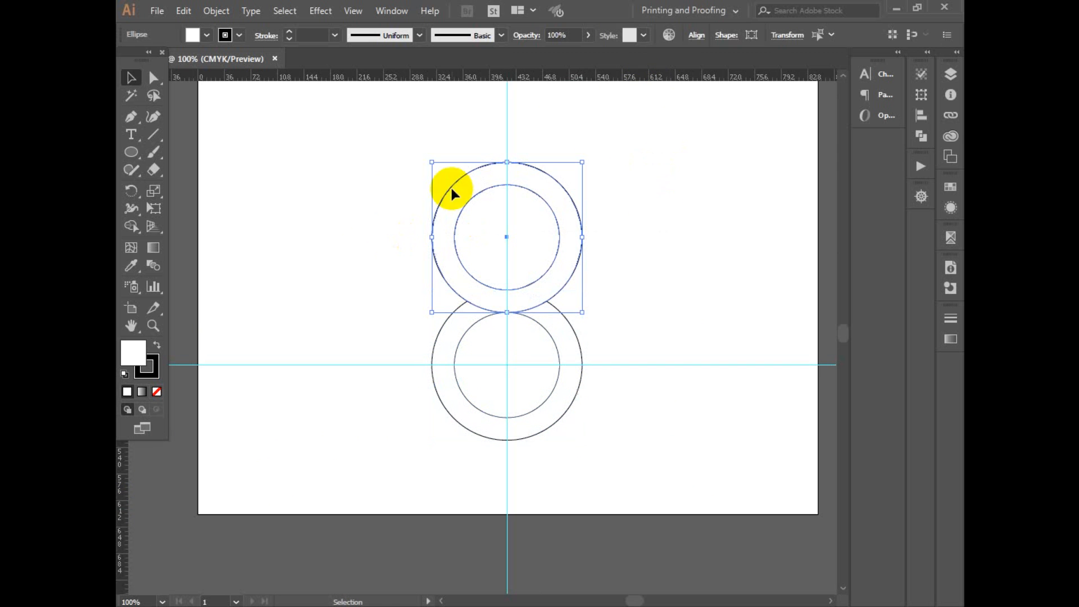
{"action": "left_click_drag", "start_coordinate": [663, 79], "coordinate": [506, 236]}
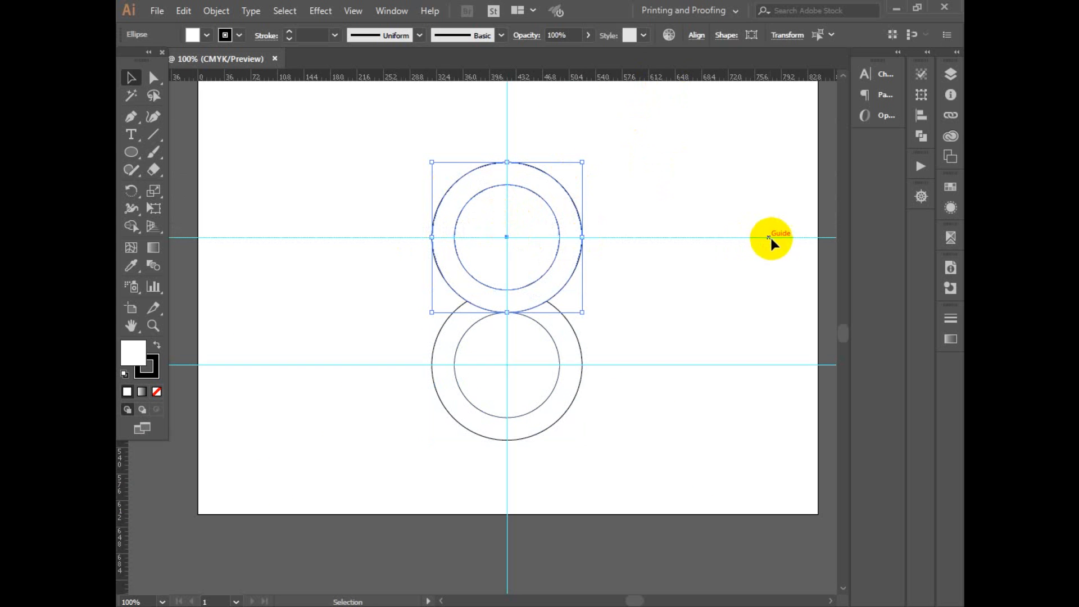
{"action": "left_click", "coordinate": [751, 299]}
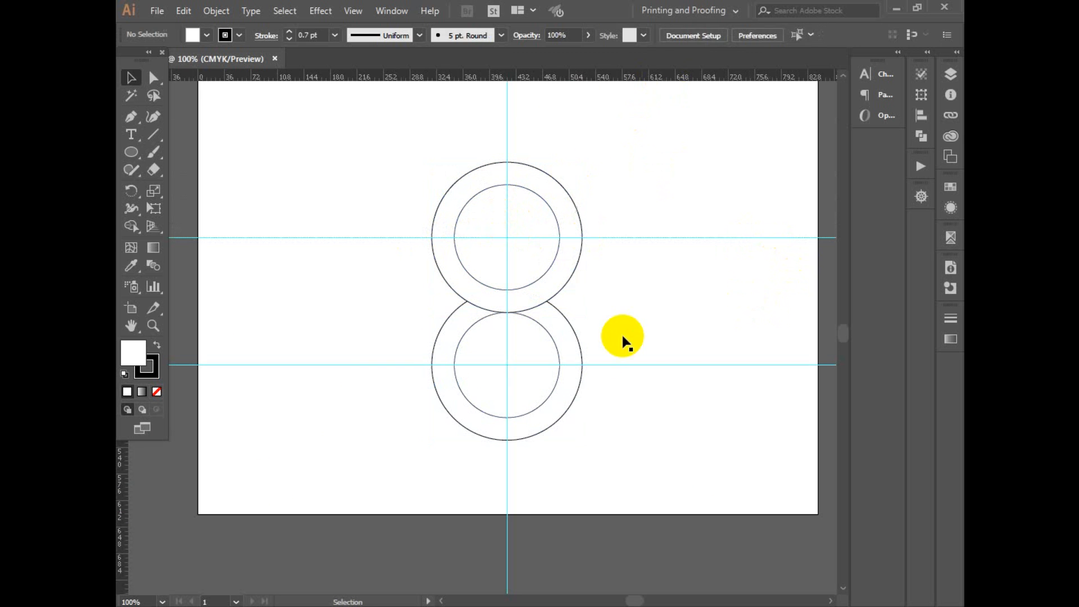
{"action": "left_click_drag", "start_coordinate": [351, 99], "coordinate": [684, 525]}
{"action": "left_click", "coordinate": [612, 383]}
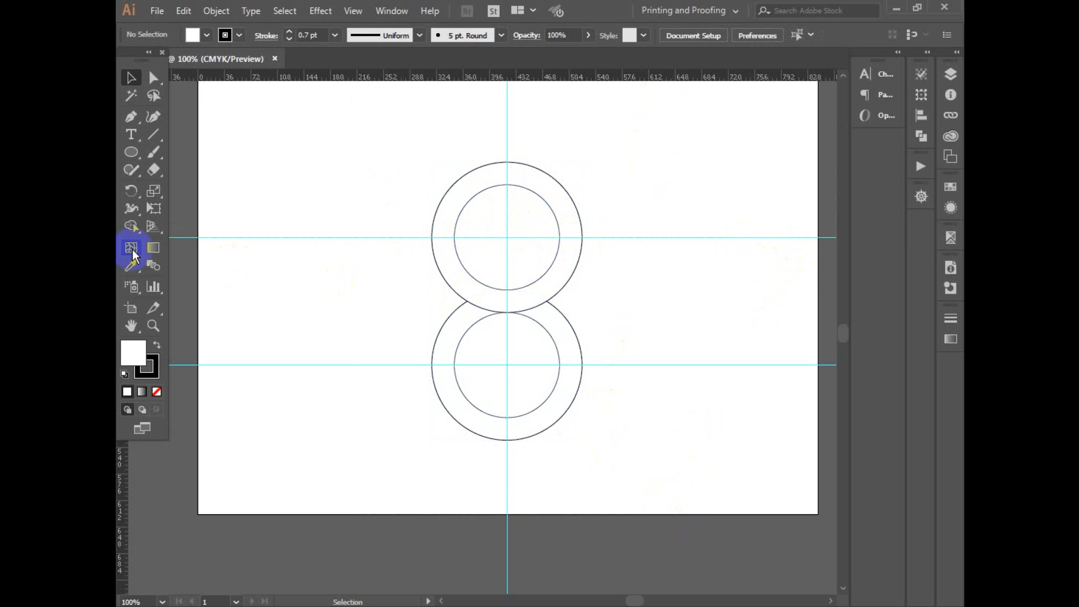
Step: Draw a rectangle between the two horizontal guides across the full width of the outer circles, and remove its fill
{"action": "left_click", "coordinate": [143, 152]}
{"action": "left_click", "coordinate": [204, 151]}
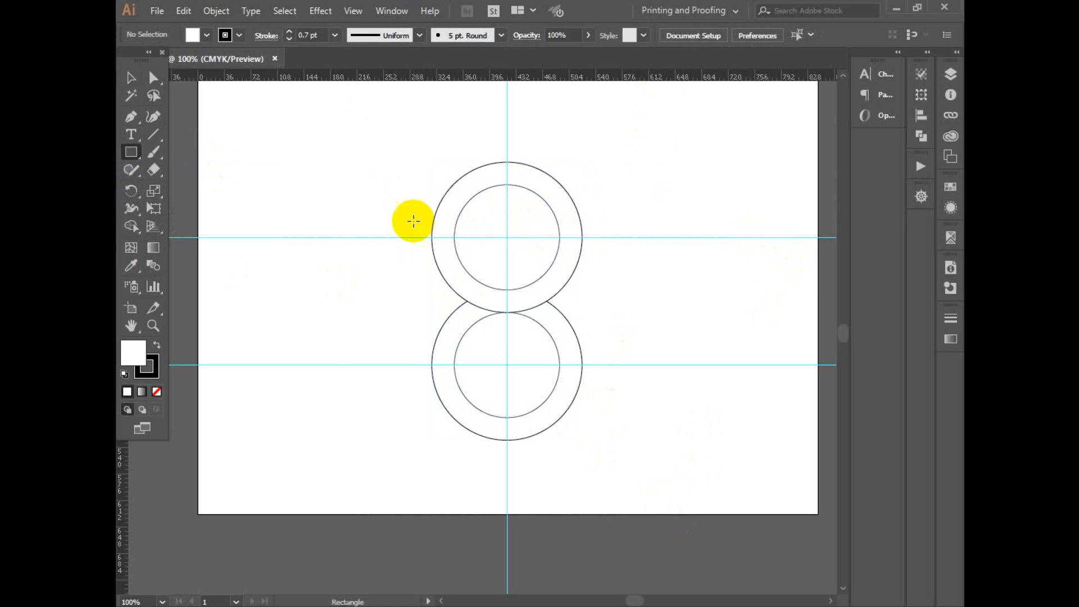
{"action": "left_click_drag", "start_coordinate": [433, 239], "coordinate": [583, 366]}
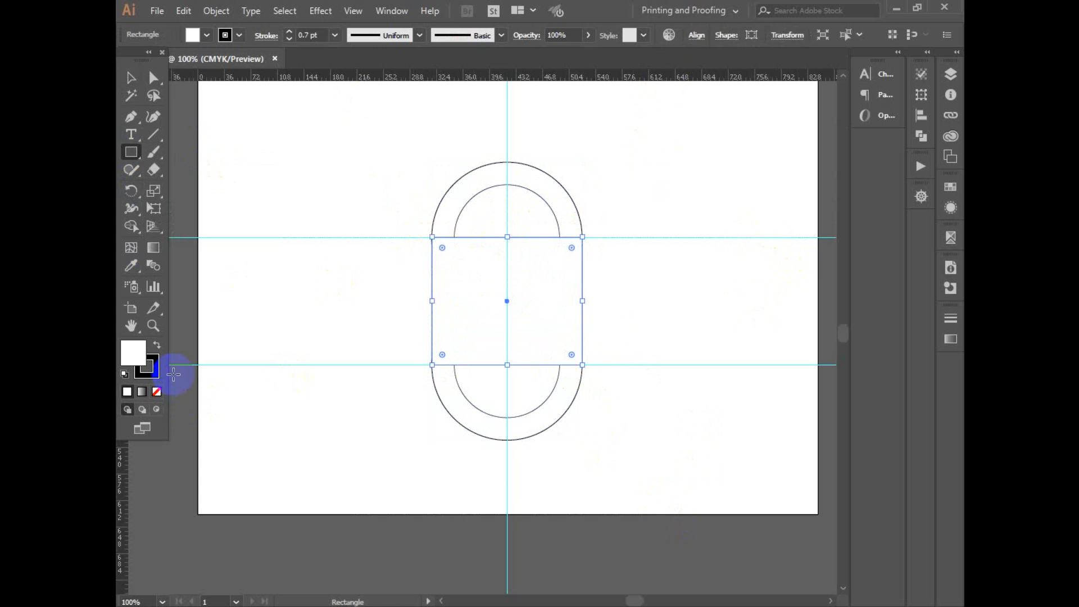
{"action": "left_click", "coordinate": [158, 393]}
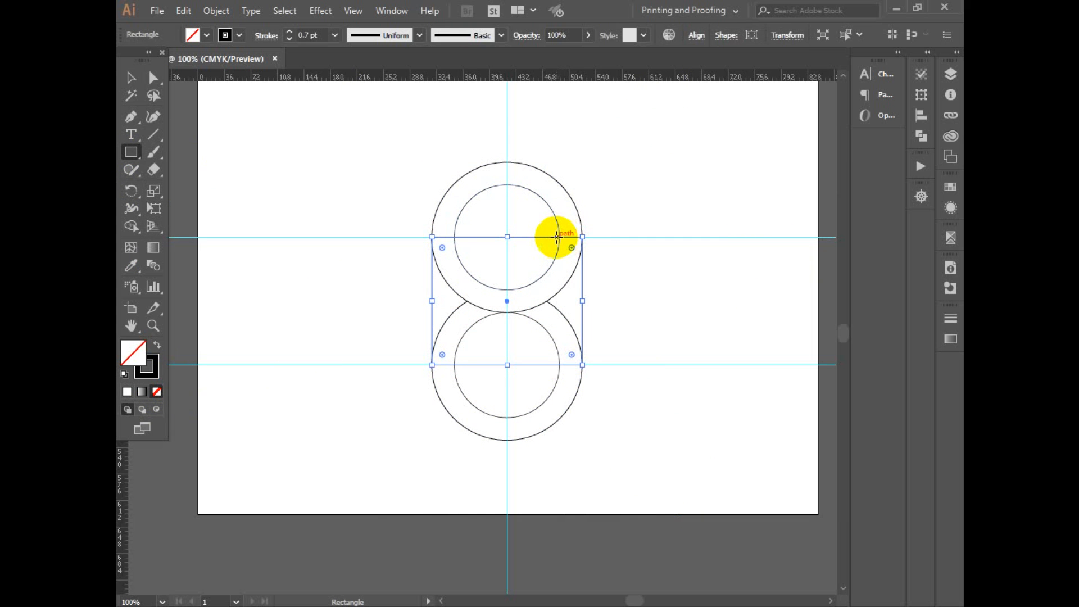
Step: Draw a ring-wide rectangle between the horizontal guides and place it midway between the inner circle's left edge and the vertical guide
{"action": "left_click_drag", "start_coordinate": [558, 236], "coordinate": [583, 365]}
{"action": "left_click", "coordinate": [131, 78]}
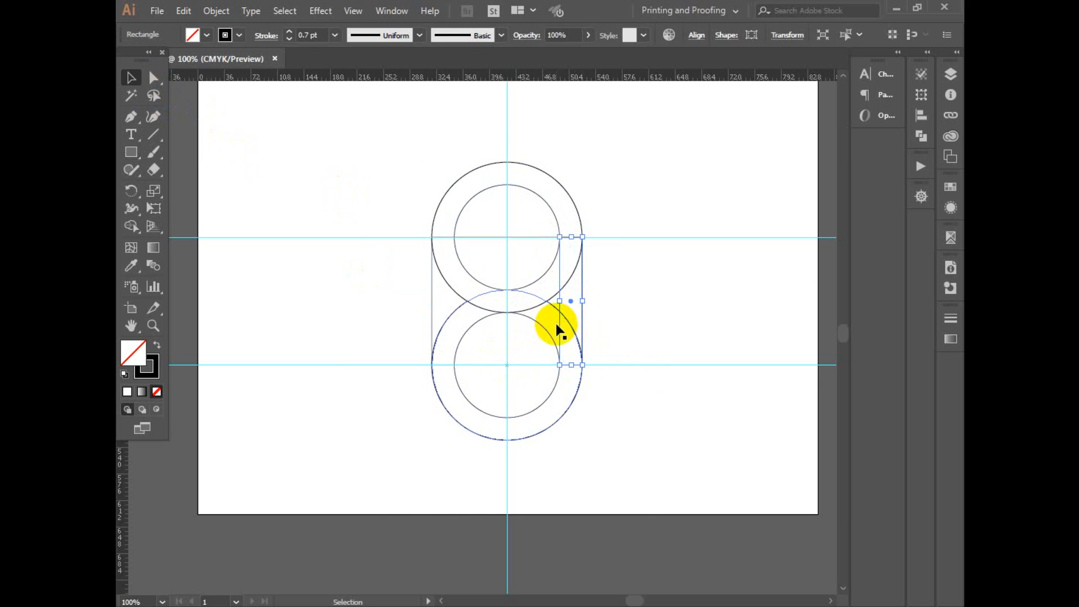
{"action": "left_click_drag", "start_coordinate": [558, 323], "coordinate": [469, 321]}
{"action": "left_click", "coordinate": [742, 315]}
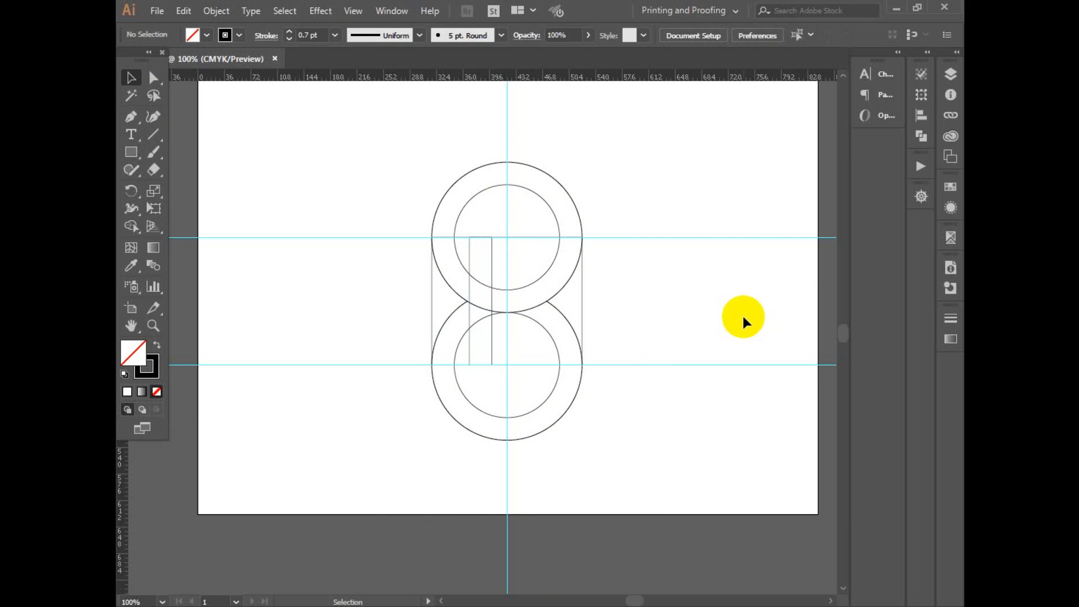
Step: Draw a small rectangle about 20.4 by 7.1 pt below the upper guide, from the inner circle's left edge to the narrow rectangle
{"action": "left_click", "coordinate": [151, 134]}
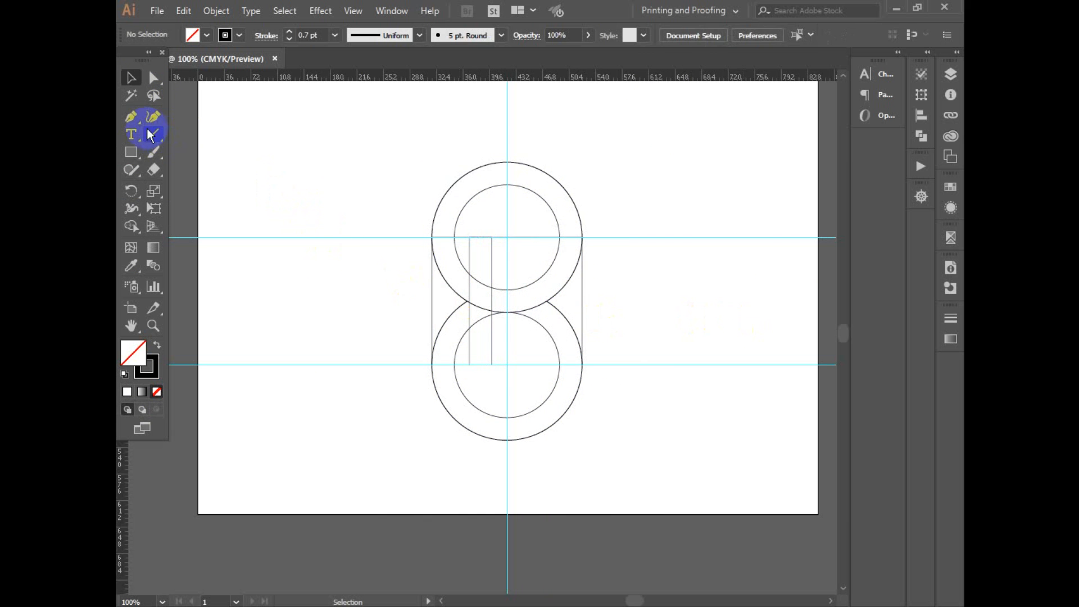
{"action": "left_click", "coordinate": [513, 265]}
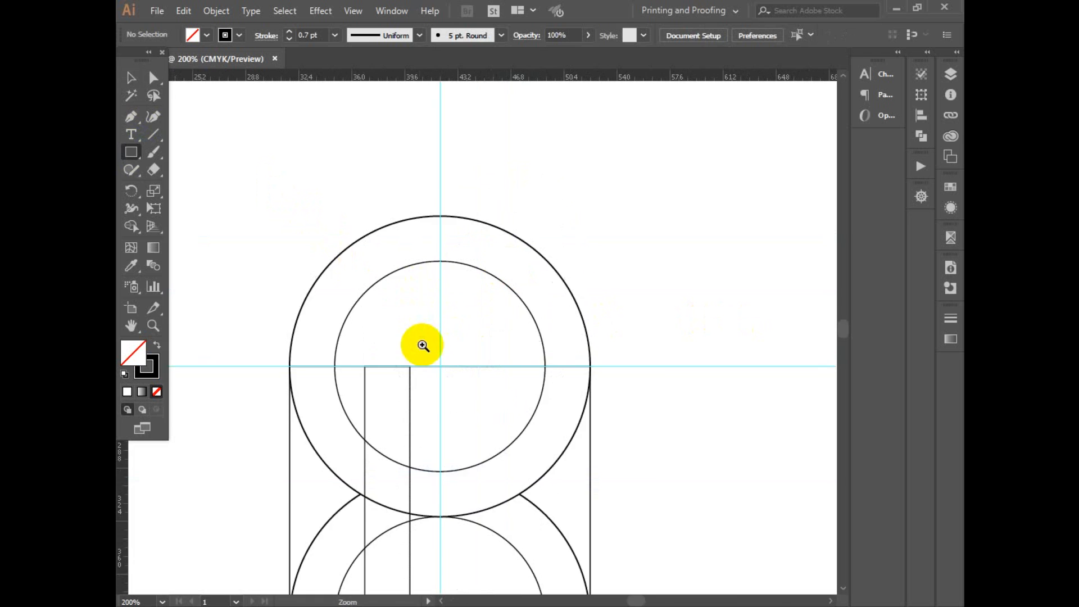
{"action": "left_click", "coordinate": [409, 395]}
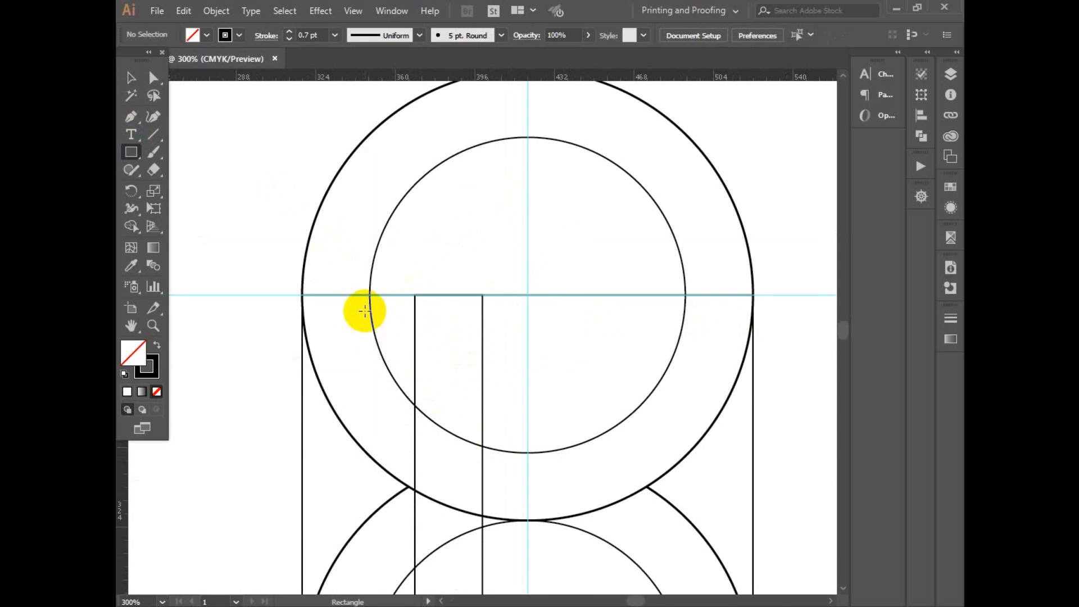
{"action": "left_click_drag", "start_coordinate": [369, 295], "coordinate": [416, 310]}
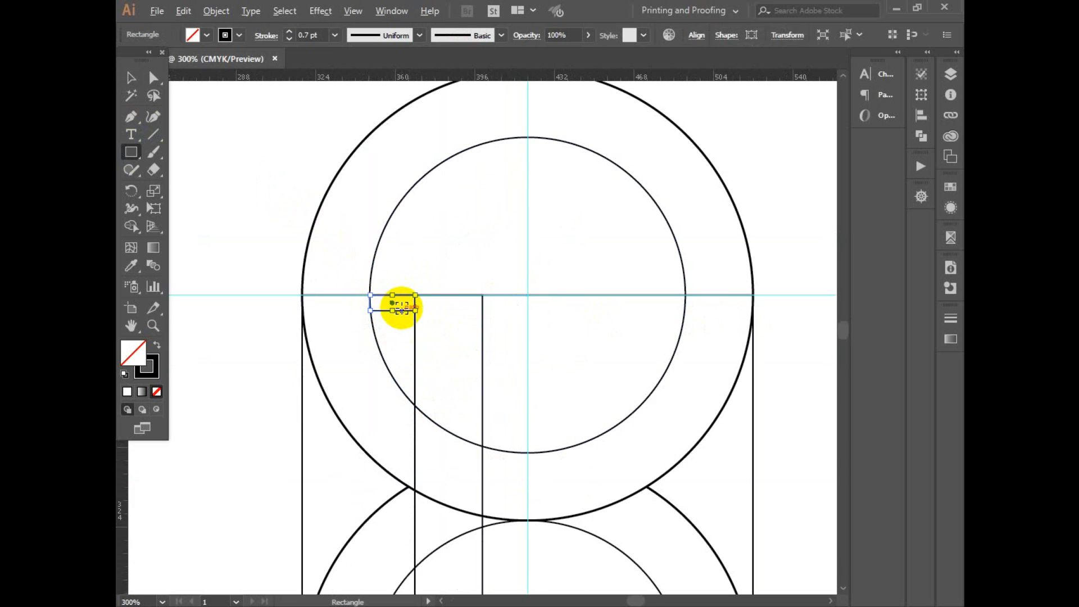
{"action": "key", "text": "alt"}
{"action": "key", "text": "v"}
{"action": "key", "text": "Right"}
{"action": "left_click", "coordinate": [331, 280]}
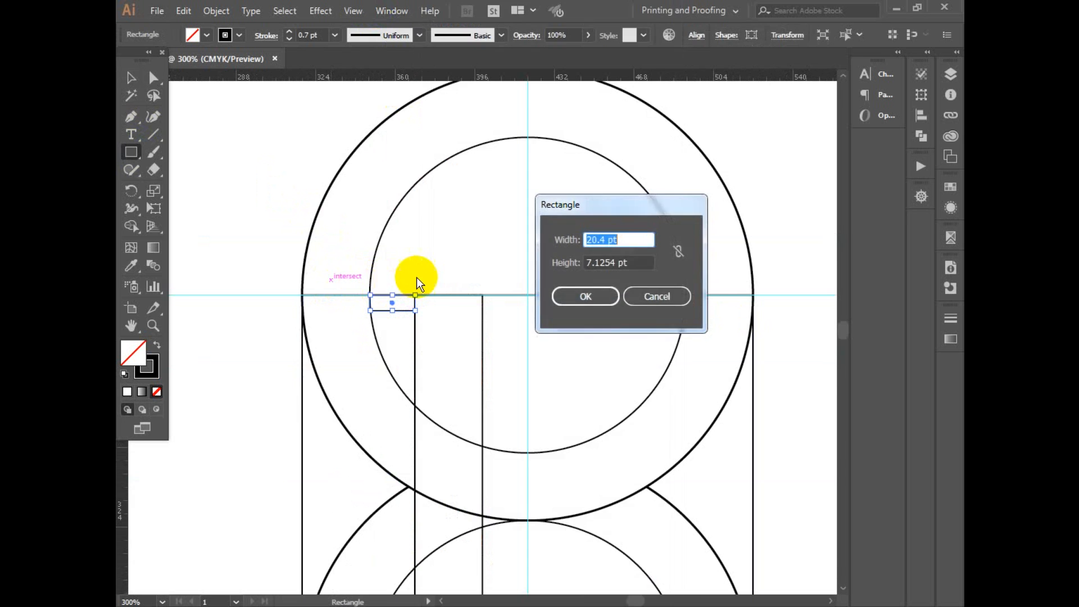
{"action": "left_click", "coordinate": [640, 292]}
Step: Copy the small rectangle to the narrow rectangle's right side, and copy both small rectangles down to rest on the lower guide
{"action": "left_click", "coordinate": [131, 78]}
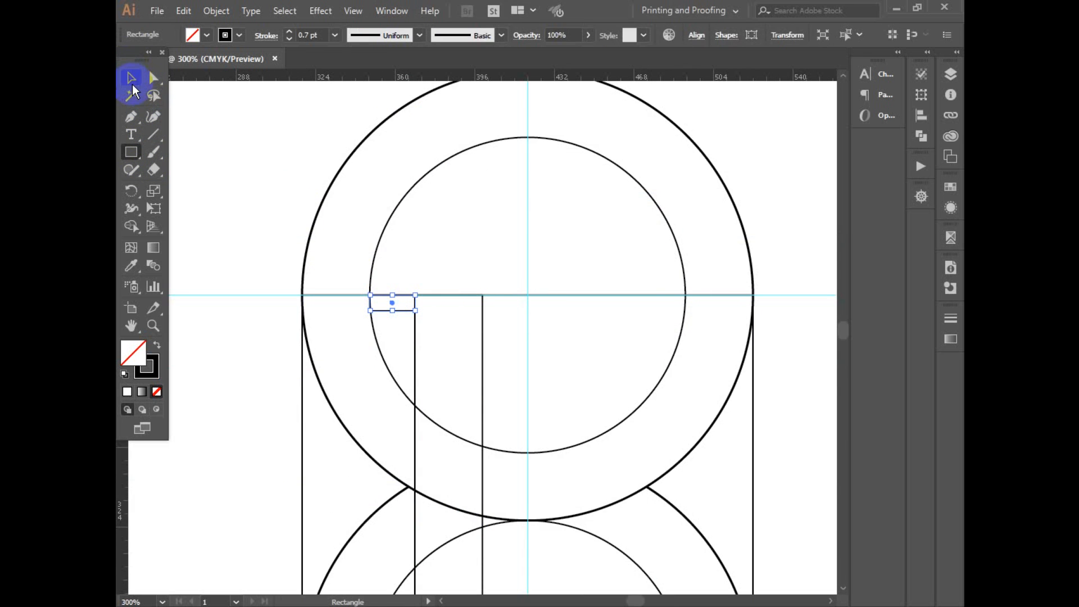
{"action": "left_click_drag", "start_coordinate": [406, 314], "coordinate": [518, 314]}
{"action": "left_click", "coordinate": [382, 315], "text": "shift"}
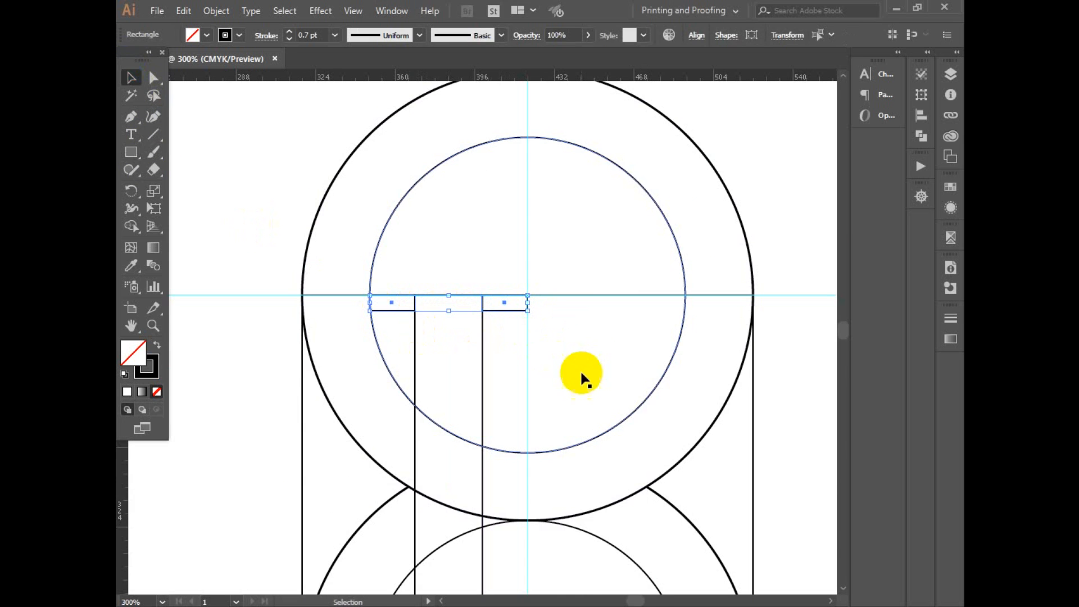
{"action": "key", "text": "ctrl+minus"}
{"action": "left_click_drag", "start_coordinate": [559, 452], "coordinate": [612, 270]}
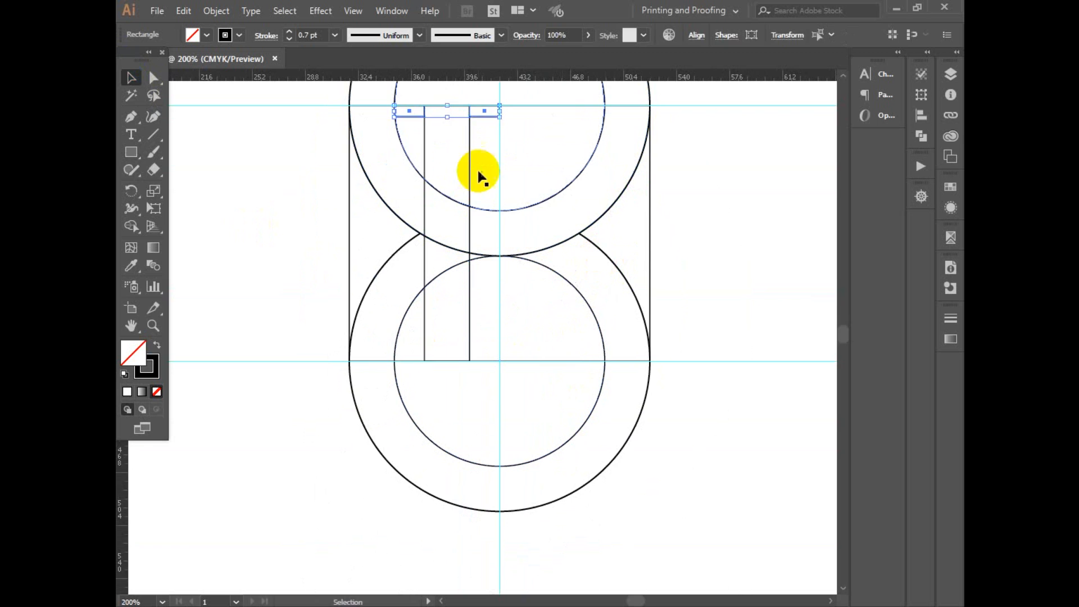
{"action": "left_click_drag", "start_coordinate": [489, 118], "coordinate": [502, 359]}
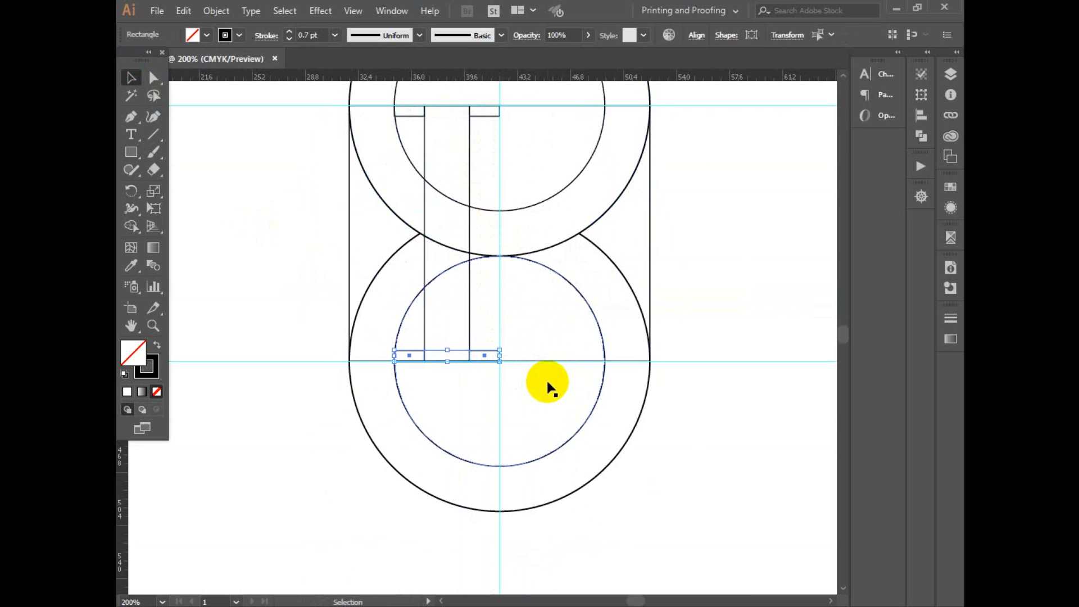
{"action": "left_click", "coordinate": [731, 303]}
{"action": "left_click_drag", "start_coordinate": [732, 267], "coordinate": [732, 354]}
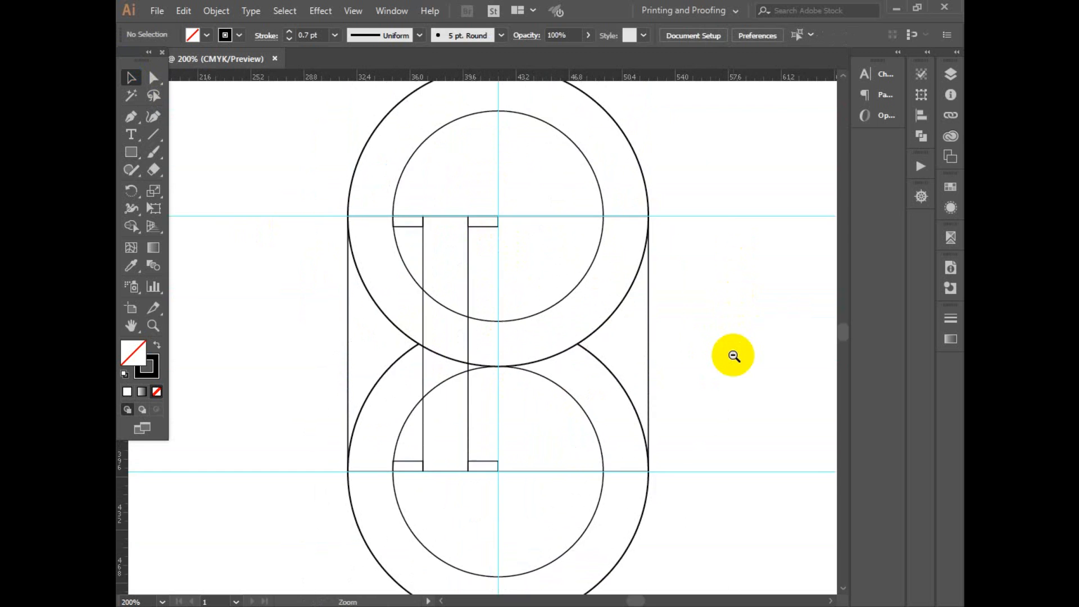
Step: Hide the guides around the ring-and-rectangle construction
{"action": "left_click", "coordinate": [733, 354], "text": "ctrl+alt"}
{"action": "left_click_drag", "start_coordinate": [634, 352], "coordinate": [798, 338]}
{"action": "left_click_drag", "start_coordinate": [301, 129], "coordinate": [656, 517]}
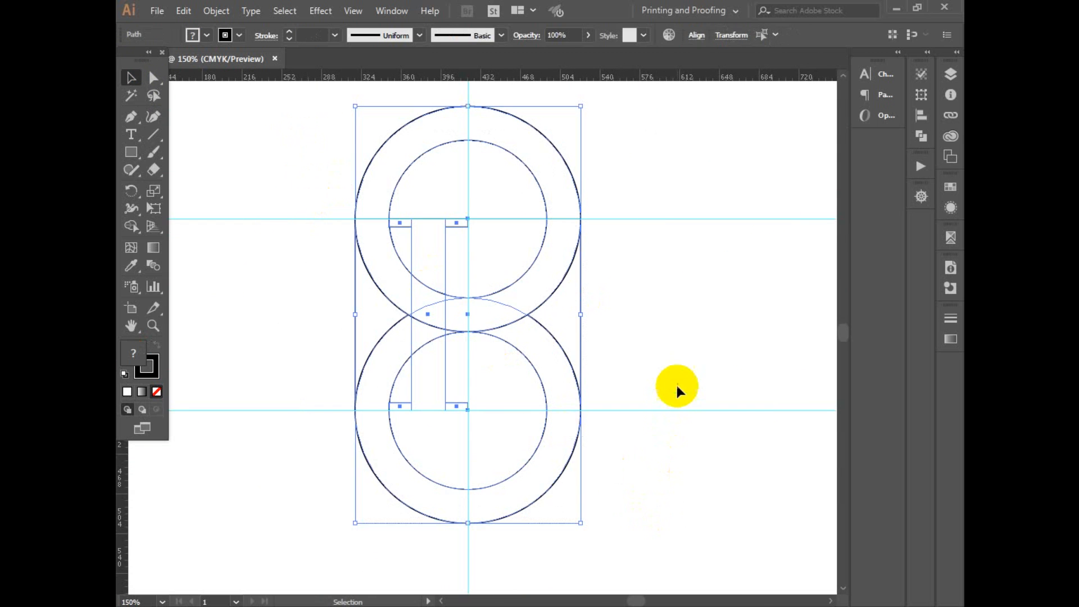
{"action": "right_click", "coordinate": [689, 293]}
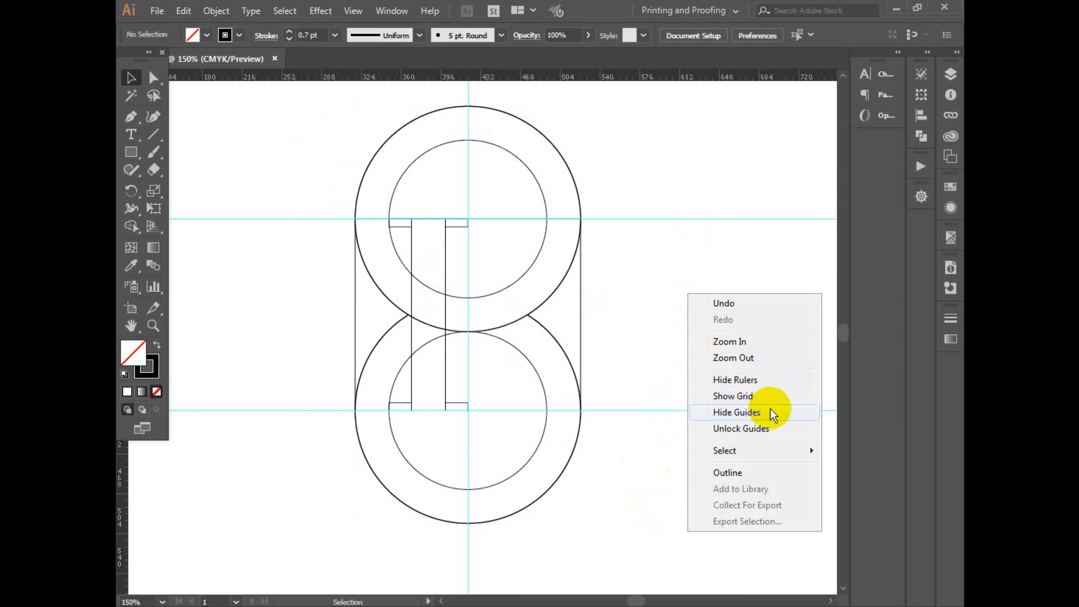
{"action": "left_click", "coordinate": [748, 412]}
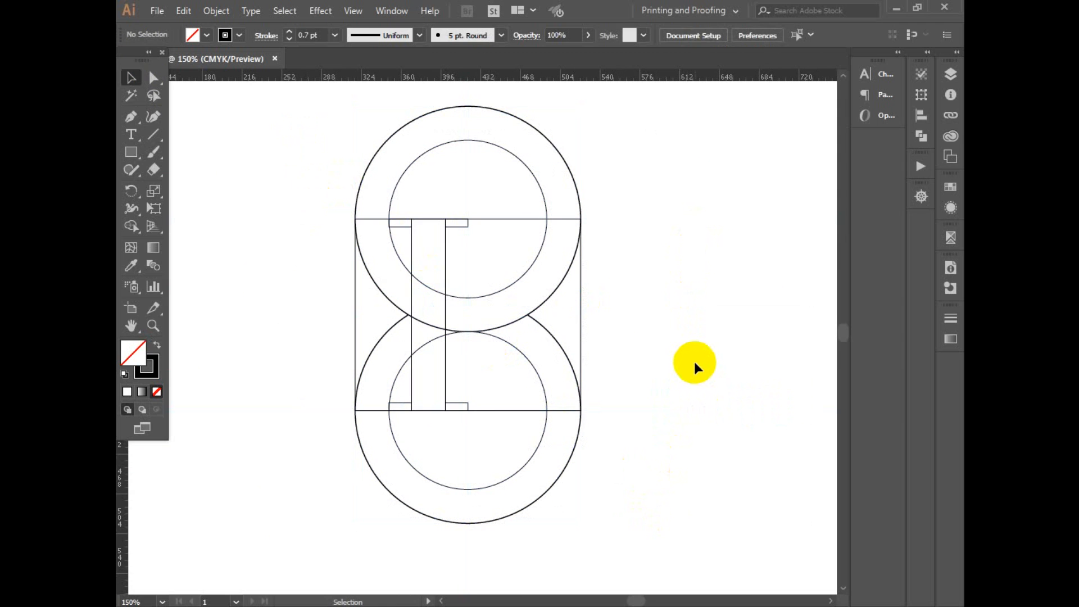
Step: Duplicate the entire construction and place the copy beside the original on its left
{"action": "left_click_drag", "start_coordinate": [274, 139], "coordinate": [686, 518]}
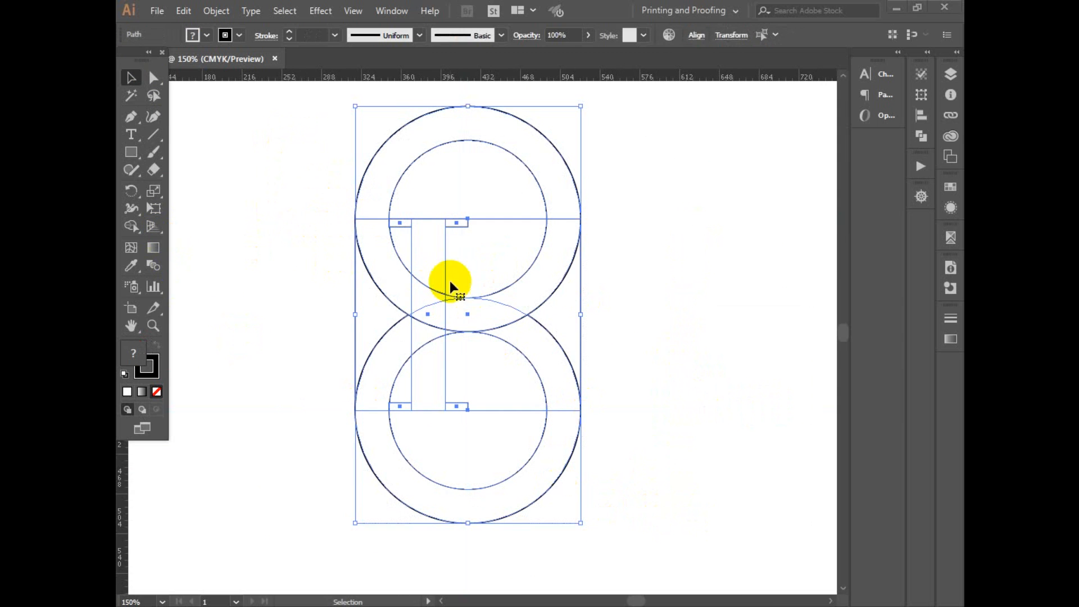
{"action": "key", "text": "ctrl+space"}
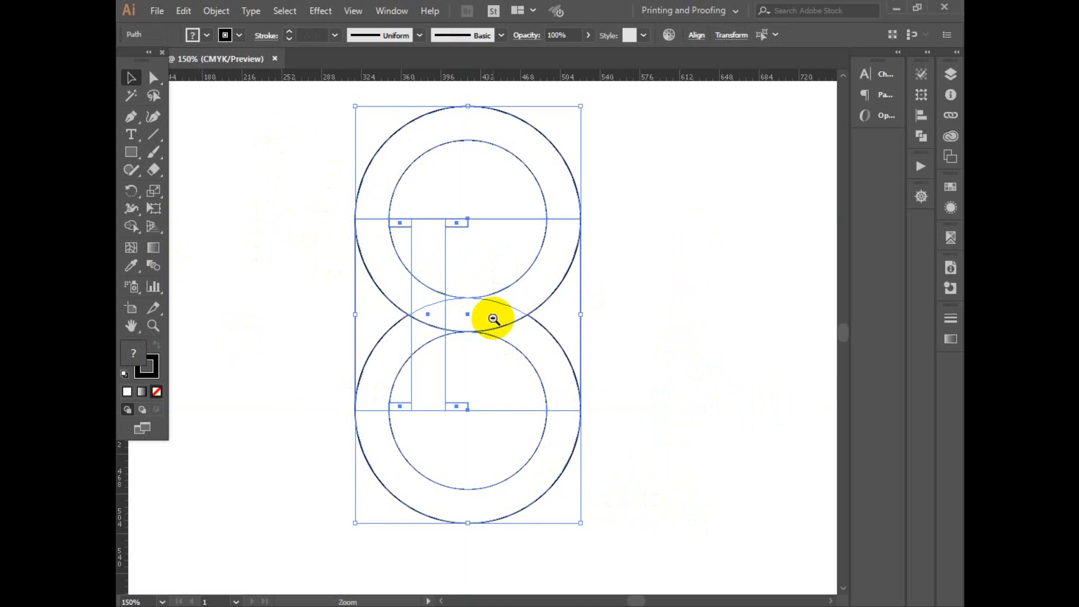
{"action": "left_click", "coordinate": [493, 319]}
{"action": "left_click_drag", "start_coordinate": [641, 365], "coordinate": [743, 369]}
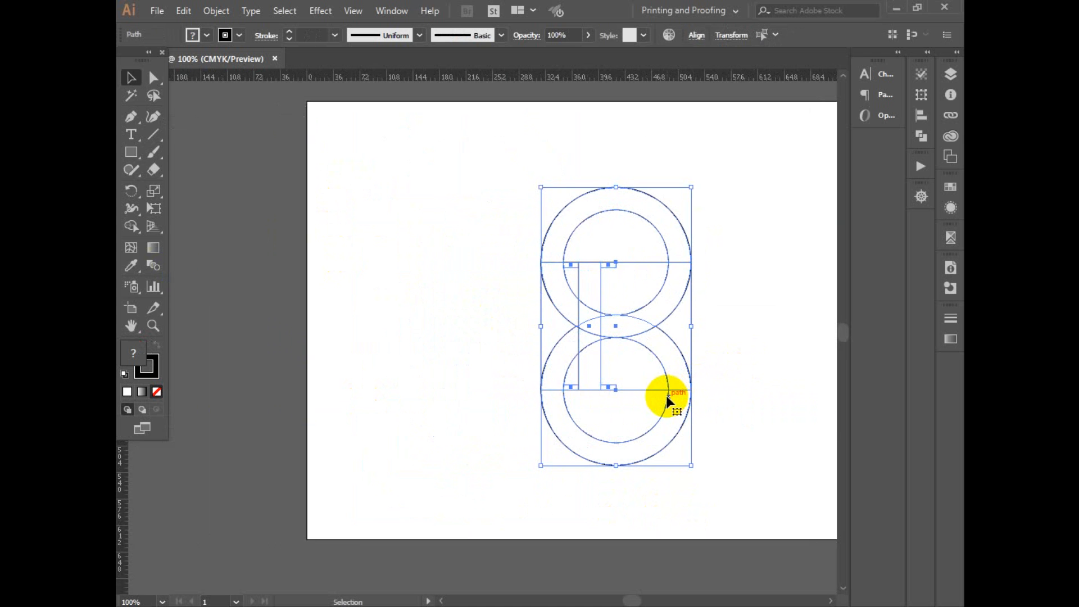
{"action": "left_click_drag", "start_coordinate": [661, 403], "coordinate": [441, 404]}
{"action": "scroll", "coordinate": [617, 344], "scroll_direction": "right", "scroll_amount": 5}
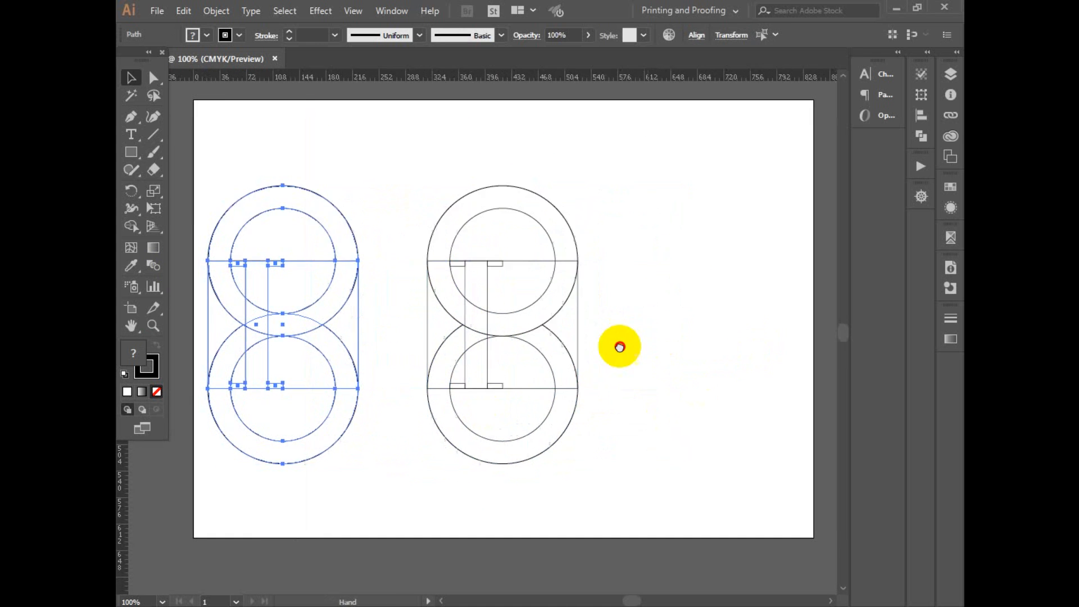
Step: With Shape Builder and no fill, delete the original's regions above the upper line, below the lower line and outside the curves on its right
{"action": "left_click", "coordinate": [605, 191]}
{"action": "left_click_drag", "start_coordinate": [605, 164], "coordinate": [396, 488]}
{"action": "left_click", "coordinate": [133, 233]}
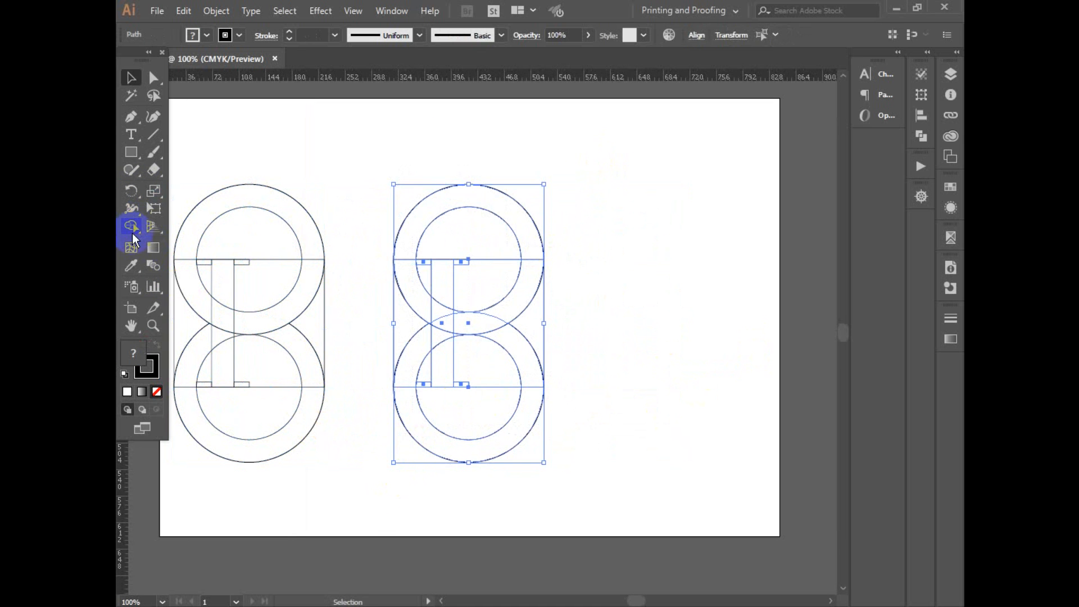
{"action": "key", "text": "/"}
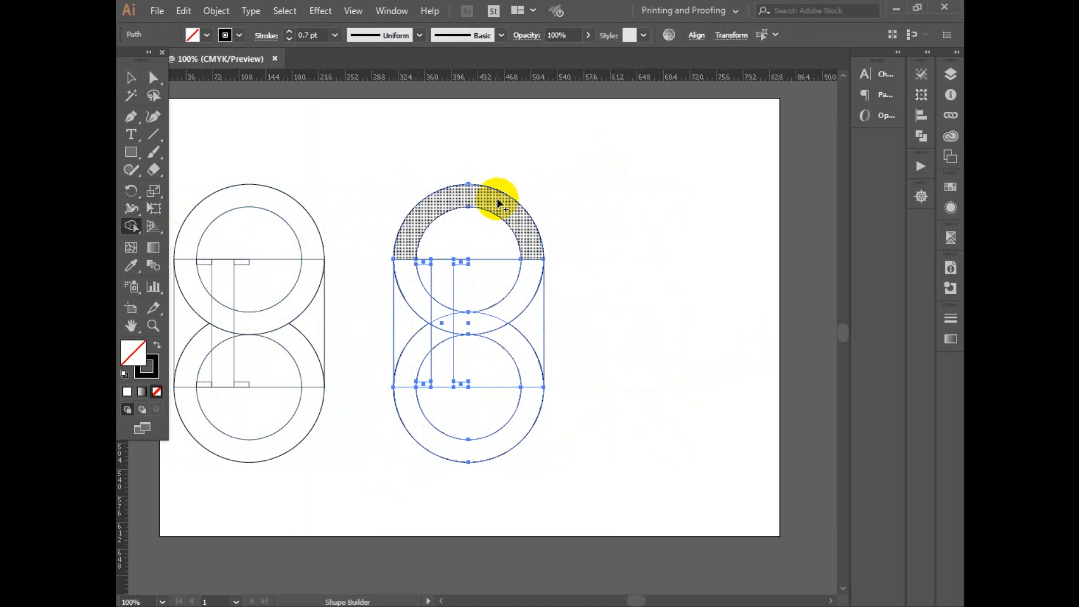
{"action": "left_click_drag", "start_coordinate": [497, 198], "coordinate": [476, 225]}
{"action": "mouse_move", "coordinate": [576, 471]}
{"action": "left_mouse_down"}
{"action": "mouse_move", "coordinate": [410, 430]}
{"action": "mouse_move", "coordinate": [474, 414]}
{"action": "mouse_move", "coordinate": [555, 428]}
{"action": "left_mouse_up"}
{"action": "left_click_drag", "start_coordinate": [595, 326], "coordinate": [531, 328]}
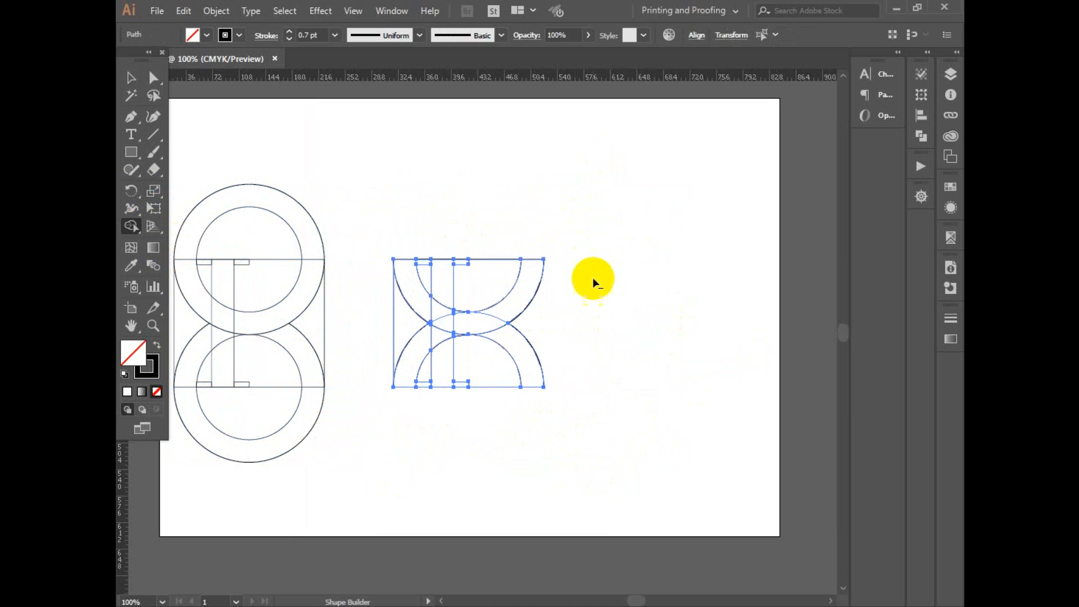
Step: Delete the regions enclosed by the upper and lower arcs right of the stem and all regions left of the stem except the serifs
{"action": "left_click_drag", "start_coordinate": [488, 227], "coordinate": [491, 270]}
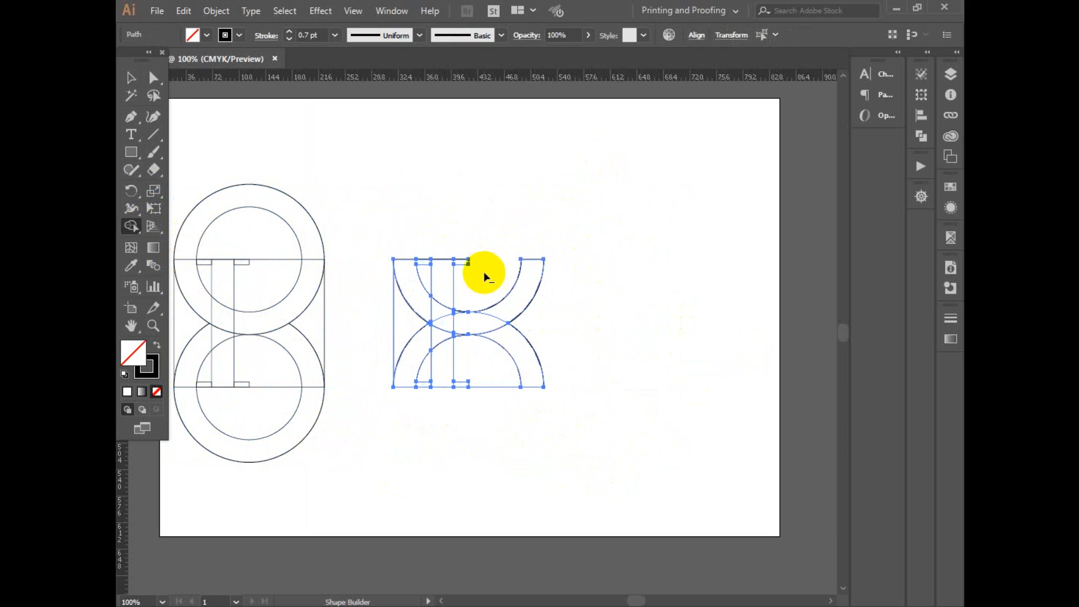
{"action": "left_click", "coordinate": [488, 371], "text": "alt"}
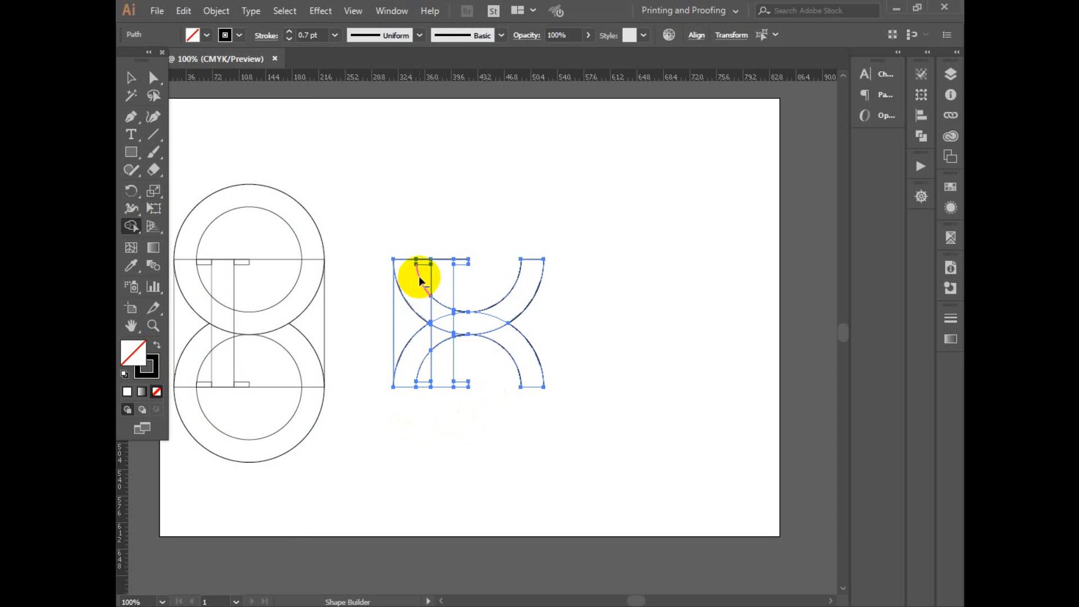
{"action": "left_click", "coordinate": [404, 288], "text": "alt"}
{"action": "mouse_move", "coordinate": [405, 318]}
{"action": "left_mouse_down"}
{"action": "mouse_move", "coordinate": [418, 367]}
{"action": "mouse_move", "coordinate": [407, 366]}
{"action": "left_mouse_up"}
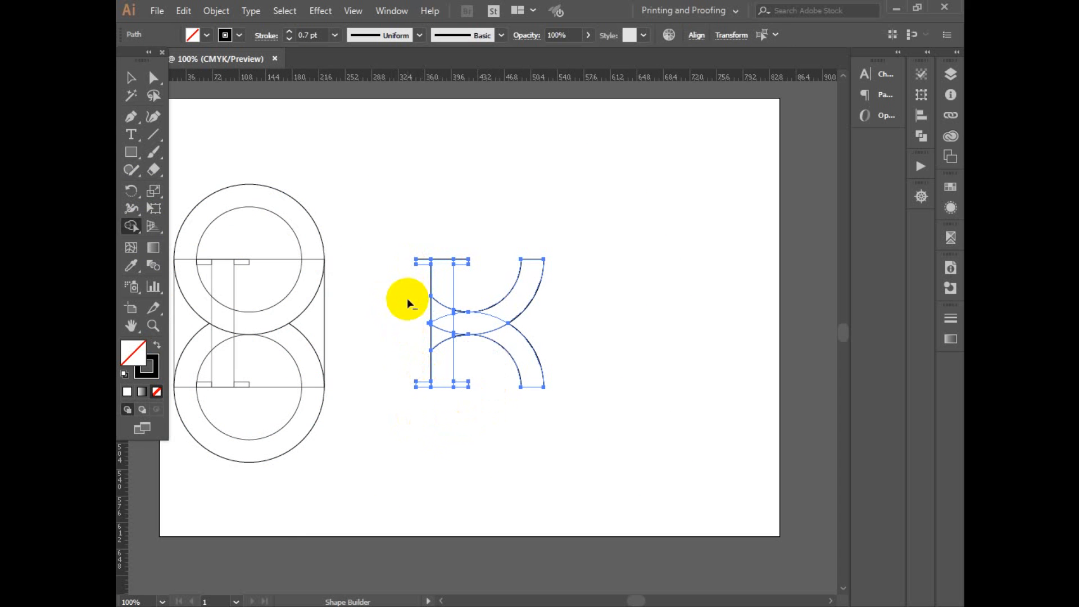
Step: Fill all parts of the K outline with a near-black colour
{"action": "left_click_drag", "start_coordinate": [400, 225], "coordinate": [581, 427]}
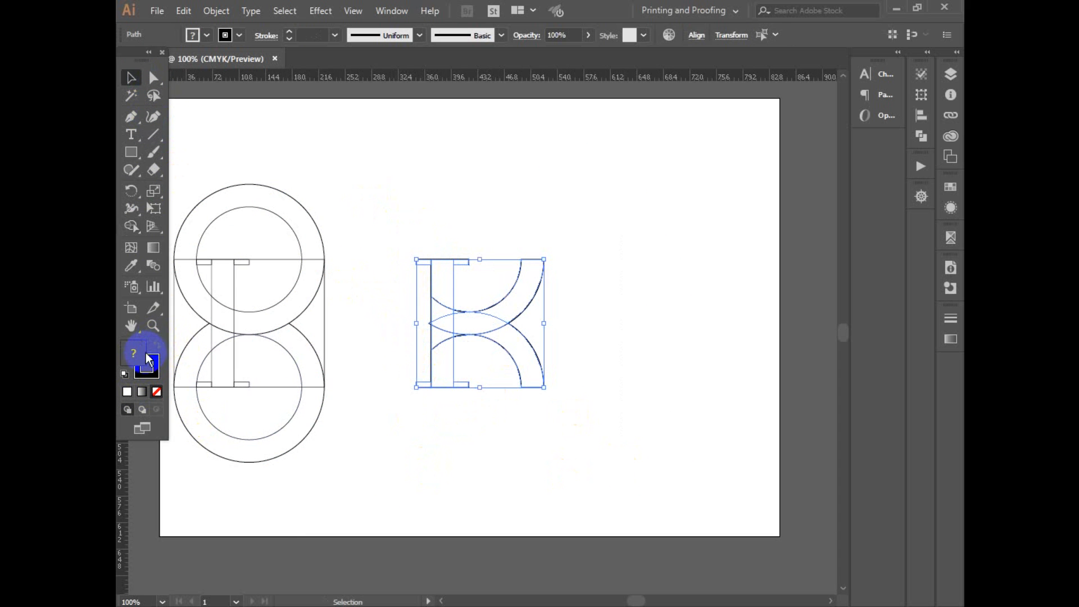
{"action": "left_click", "coordinate": [526, 462]}
{"action": "left_click_drag", "start_coordinate": [381, 208], "coordinate": [634, 445]}
{"action": "double_click", "coordinate": [133, 351]}
{"action": "left_click", "coordinate": [461, 257]}
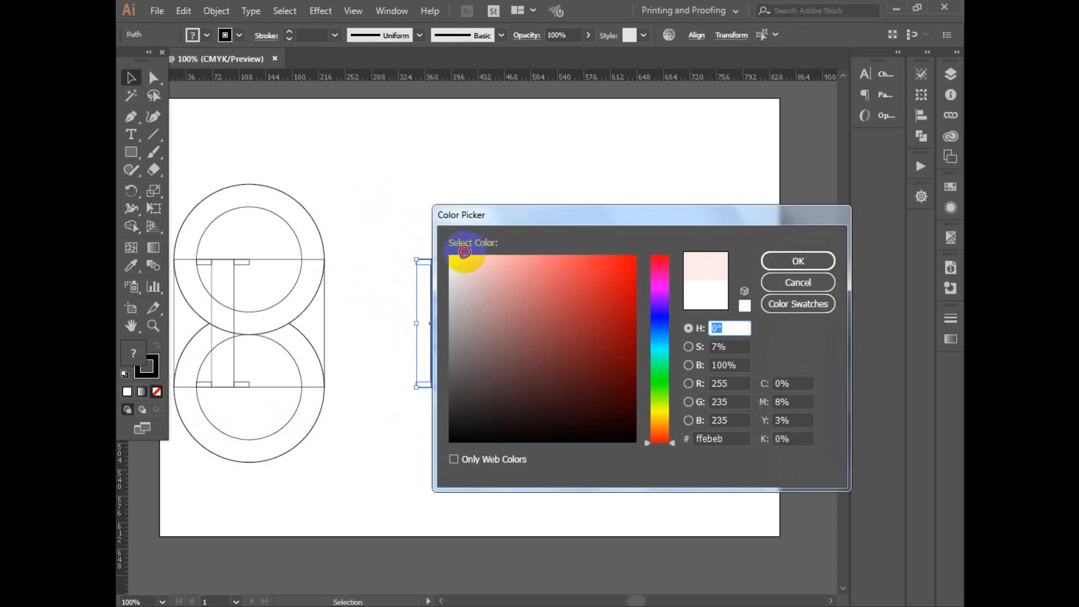
{"action": "left_click", "coordinate": [626, 416]}
{"action": "left_click", "coordinate": [775, 260]}
{"action": "left_click", "coordinate": [586, 432]}
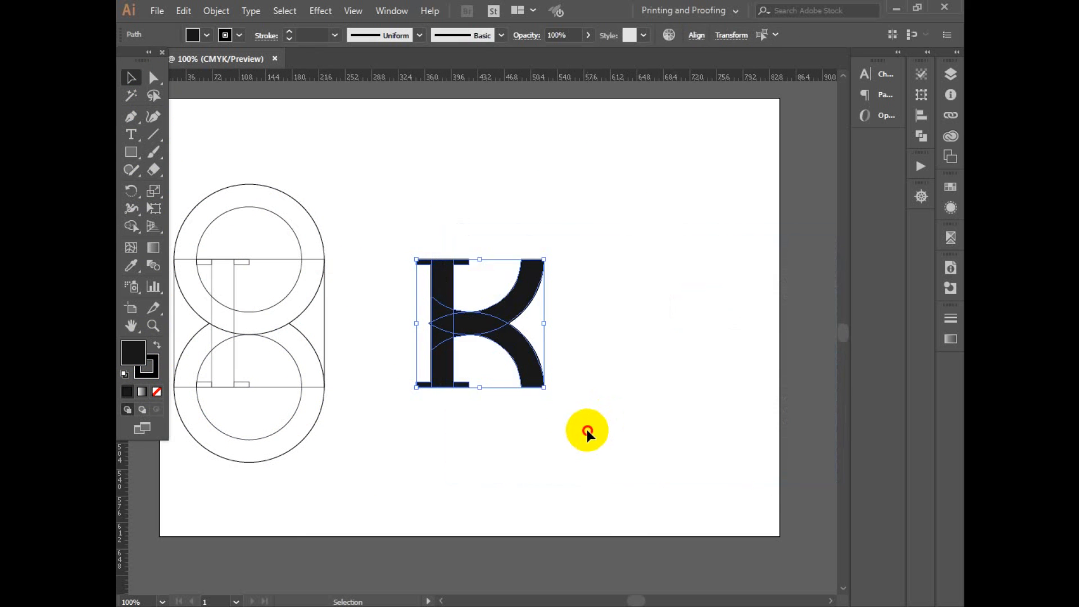
Step: Remove the stroke from all parts of the filled K
{"action": "left_click", "coordinate": [573, 395], "text": "ctrl"}
{"action": "left_click_drag", "start_coordinate": [458, 271], "coordinate": [739, 326]}
{"action": "left_click", "coordinate": [631, 325], "text": "ctrl"}
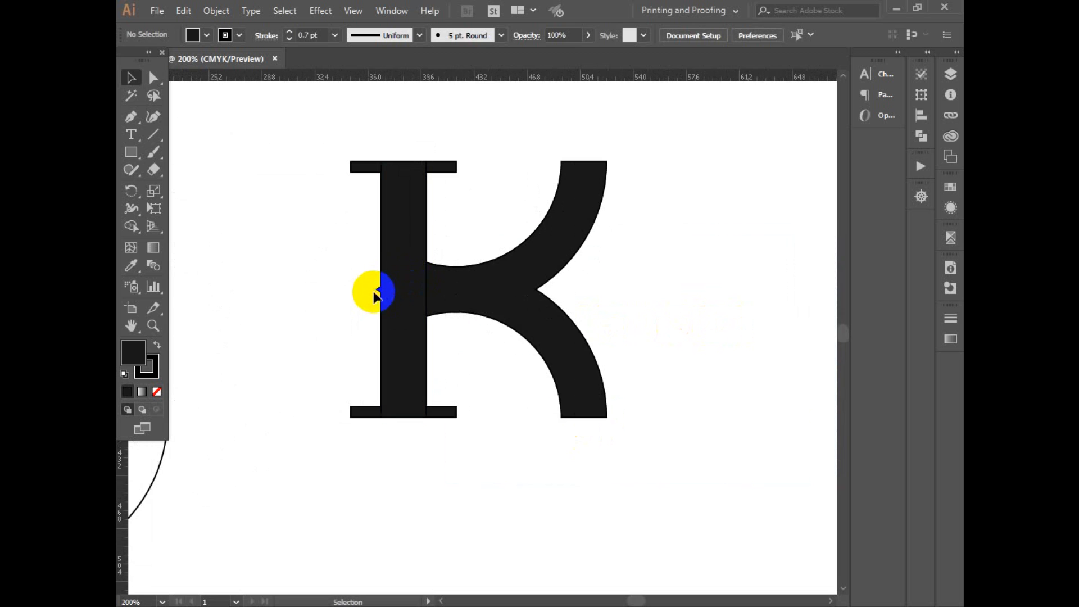
{"action": "left_click", "coordinate": [380, 287]}
{"action": "left_click_drag", "start_coordinate": [338, 125], "coordinate": [563, 339]}
{"action": "left_click", "coordinate": [145, 365]}
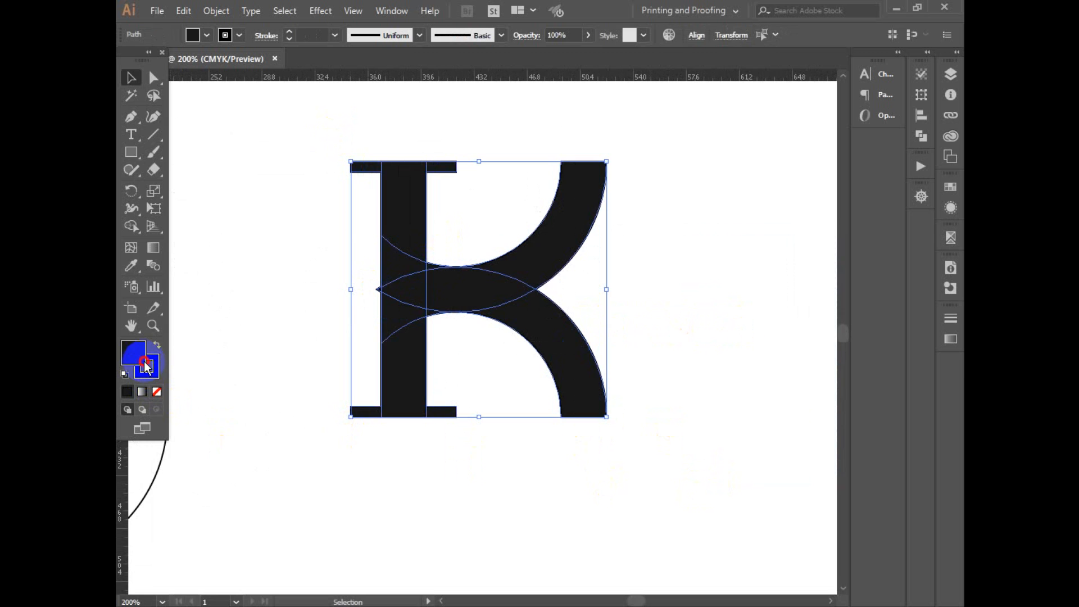
{"action": "left_click", "coordinate": [157, 392]}
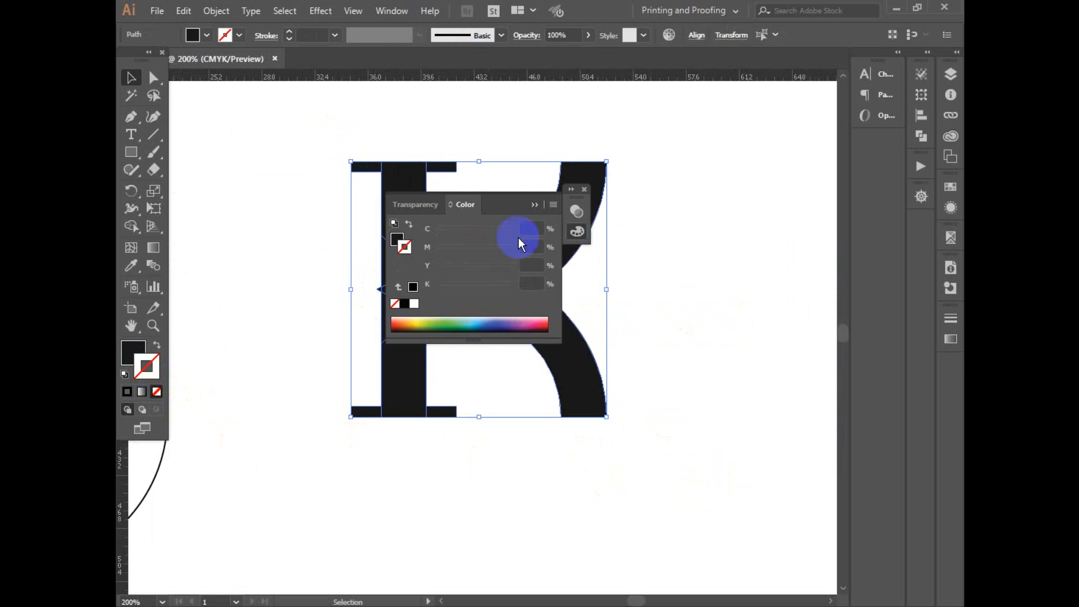
{"action": "left_click", "coordinate": [535, 204]}
Step: Delete the tiny pointed sliver protruding from the stem's left edge with Shape Builder
{"action": "left_click", "coordinate": [563, 336], "text": "ctrl"}
{"action": "left_click_drag", "start_coordinate": [632, 320], "coordinate": [697, 343]}
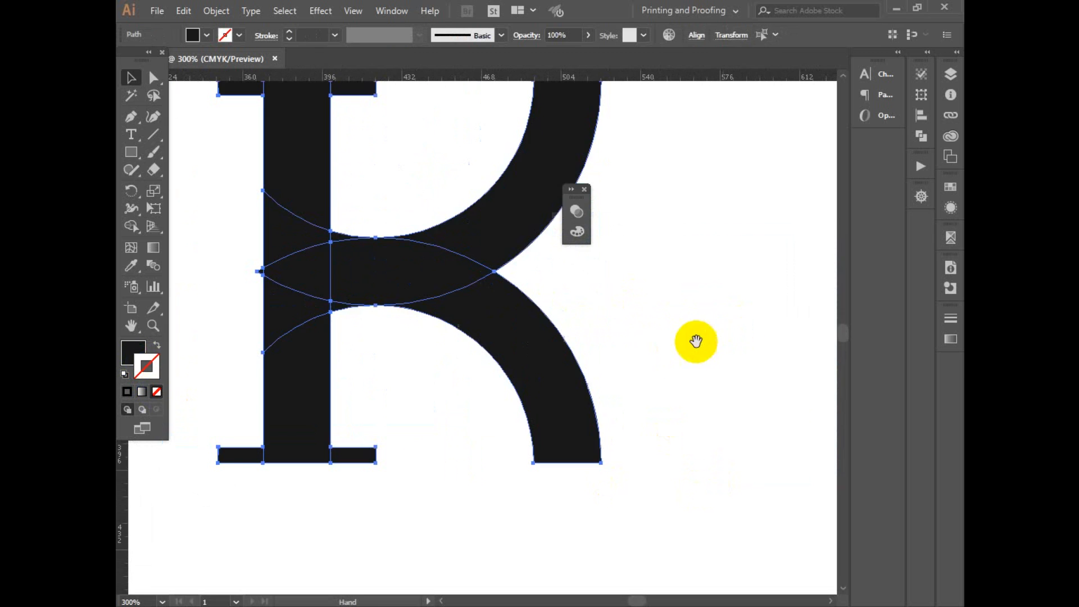
{"action": "left_click_drag", "start_coordinate": [594, 312], "coordinate": [673, 370]}
{"action": "left_click", "coordinate": [131, 227]}
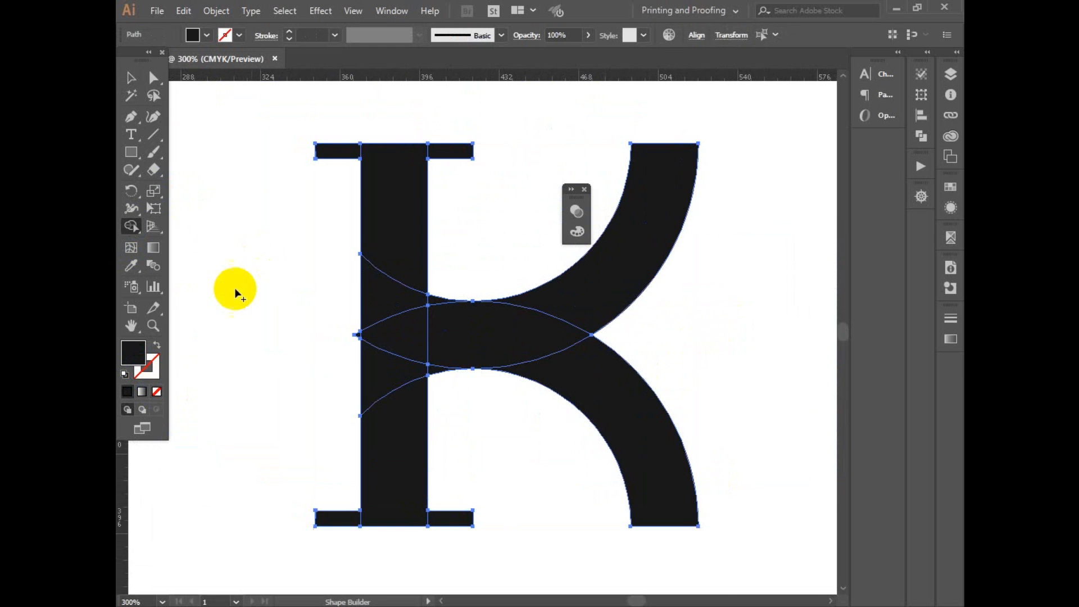
{"action": "left_click", "coordinate": [447, 332], "text": "ctrl"}
{"action": "left_click", "coordinate": [358, 311], "text": "ctrl"}
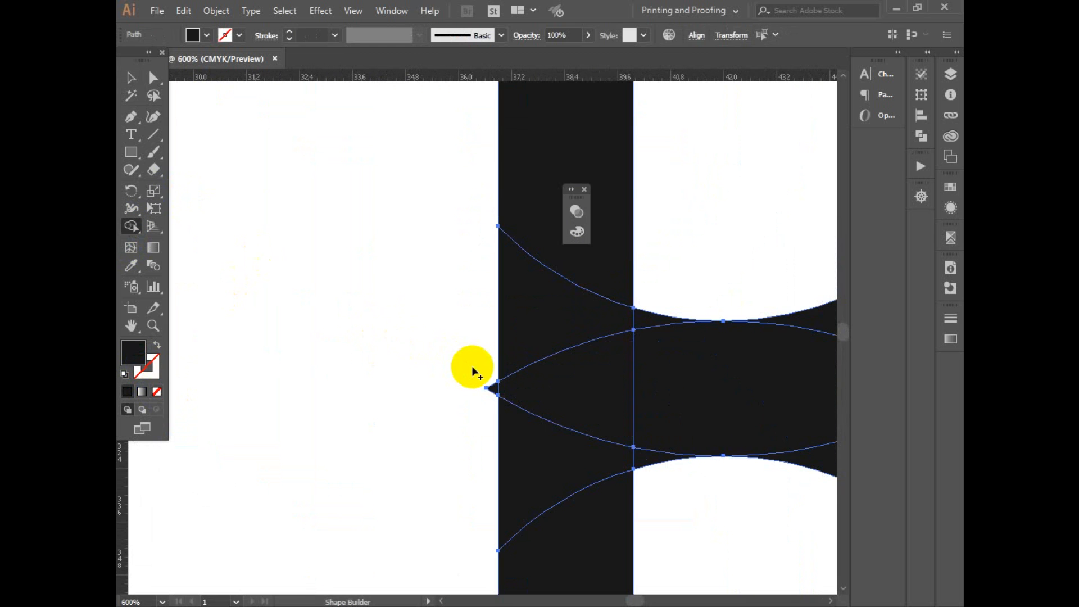
{"action": "left_click", "coordinate": [494, 389], "text": "alt"}
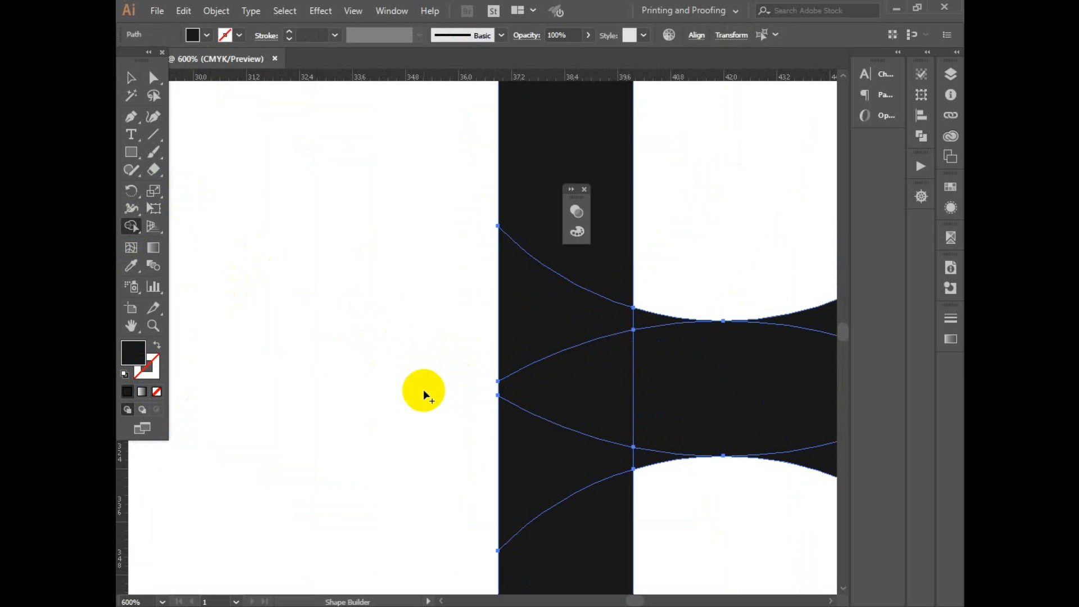
{"action": "left_click", "coordinate": [580, 322], "text": "ctrl+alt"}
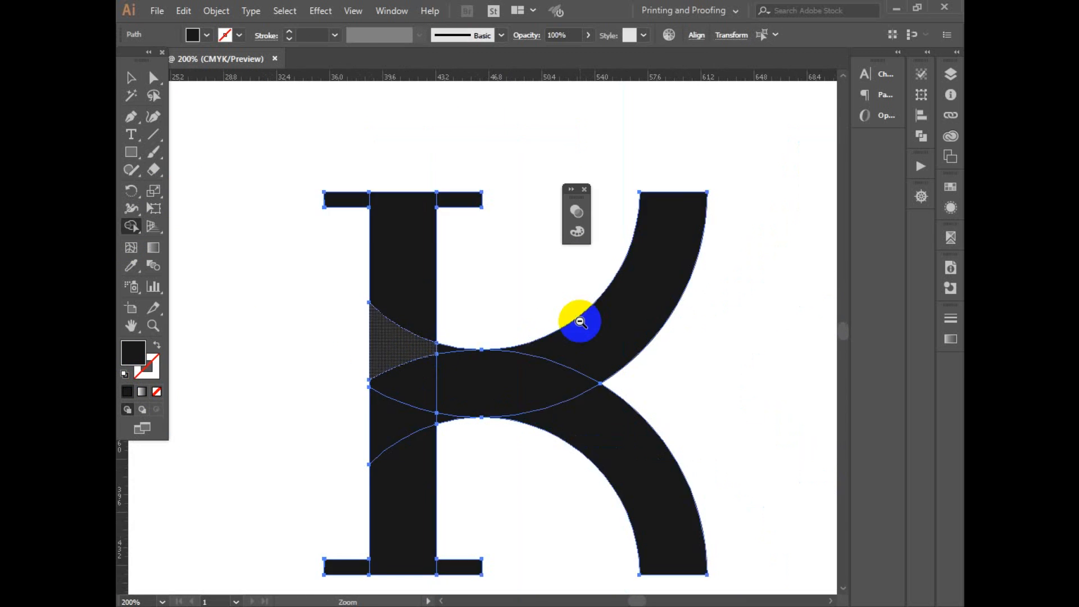
{"action": "left_click", "coordinate": [579, 321], "text": "ctrl+alt"}
Step: Deselect the cleaned-up K and close the floating colour controls
{"action": "key", "text": "v"}
{"action": "left_click", "coordinate": [667, 401], "text": "ctrl+alt"}
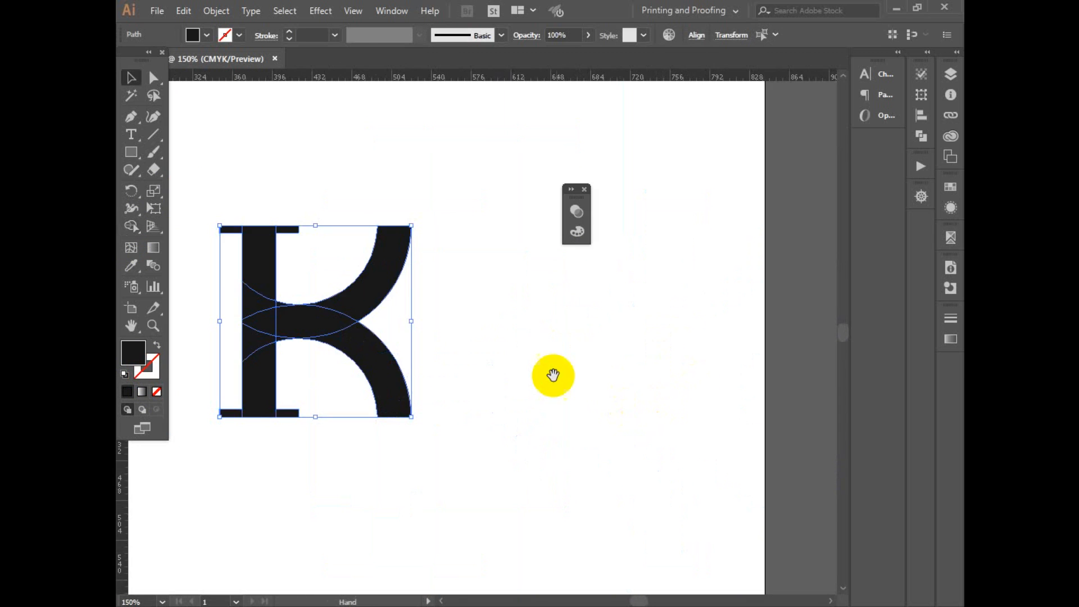
{"action": "left_click_drag", "start_coordinate": [512, 367], "coordinate": [610, 373]}
{"action": "left_click_drag", "start_coordinate": [278, 158], "coordinate": [368, 247]}
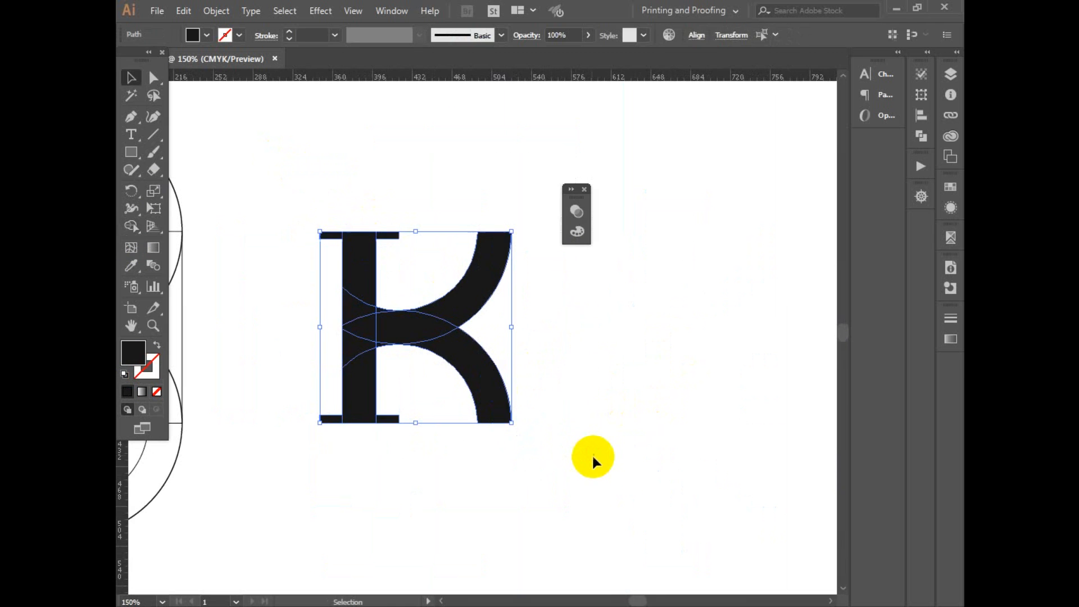
{"action": "left_click", "coordinate": [594, 447]}
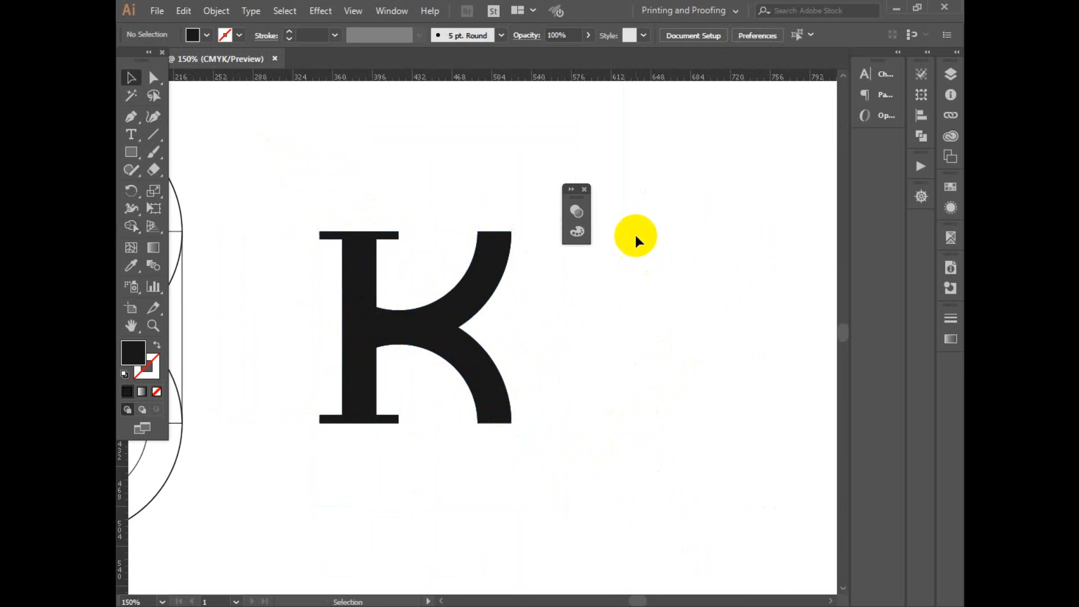
{"action": "left_click", "coordinate": [584, 189]}
{"action": "left_click_drag", "start_coordinate": [595, 317], "coordinate": [627, 313]}
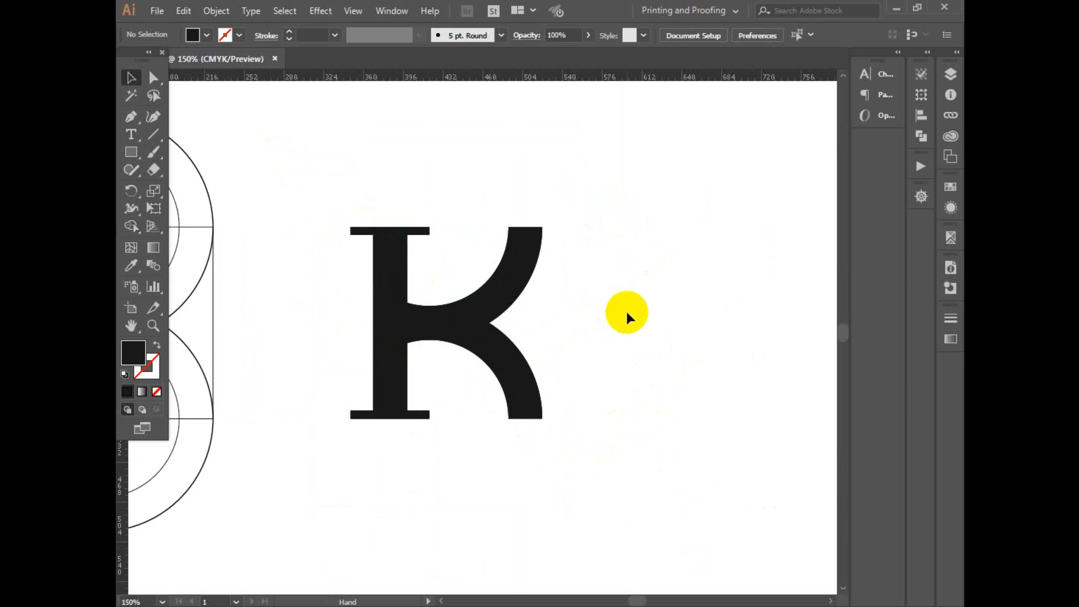
Step: Select the K's curved arms and apply a linear gradient fill
{"action": "left_click_drag", "start_coordinate": [577, 209], "coordinate": [508, 259]}
{"action": "left_click", "coordinate": [616, 234]}
{"action": "left_click", "coordinate": [495, 290]}
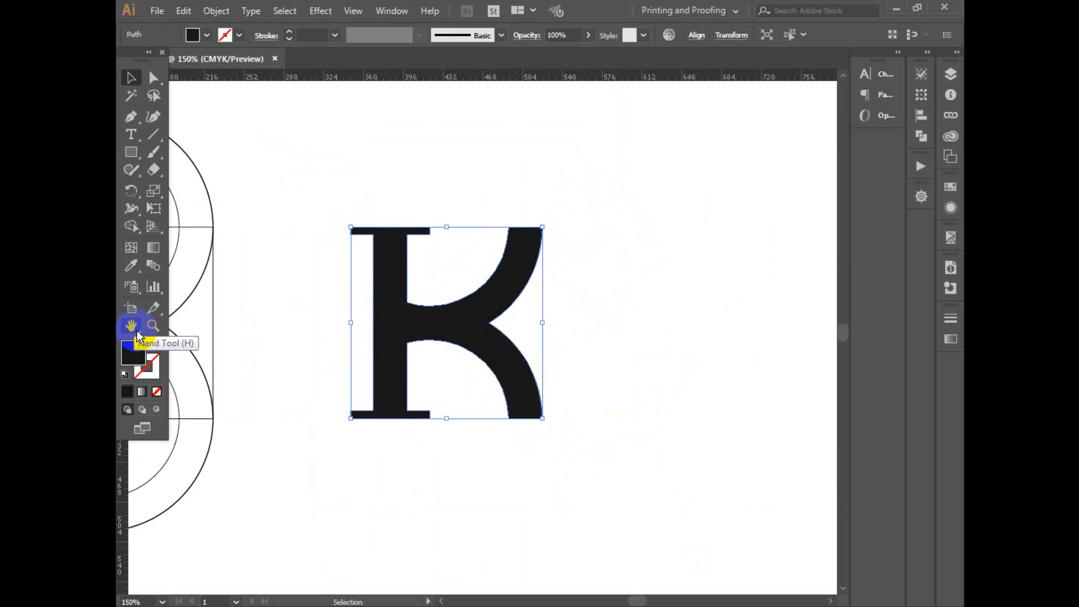
{"action": "double_click", "coordinate": [154, 247]}
{"action": "left_click", "coordinate": [816, 411]}
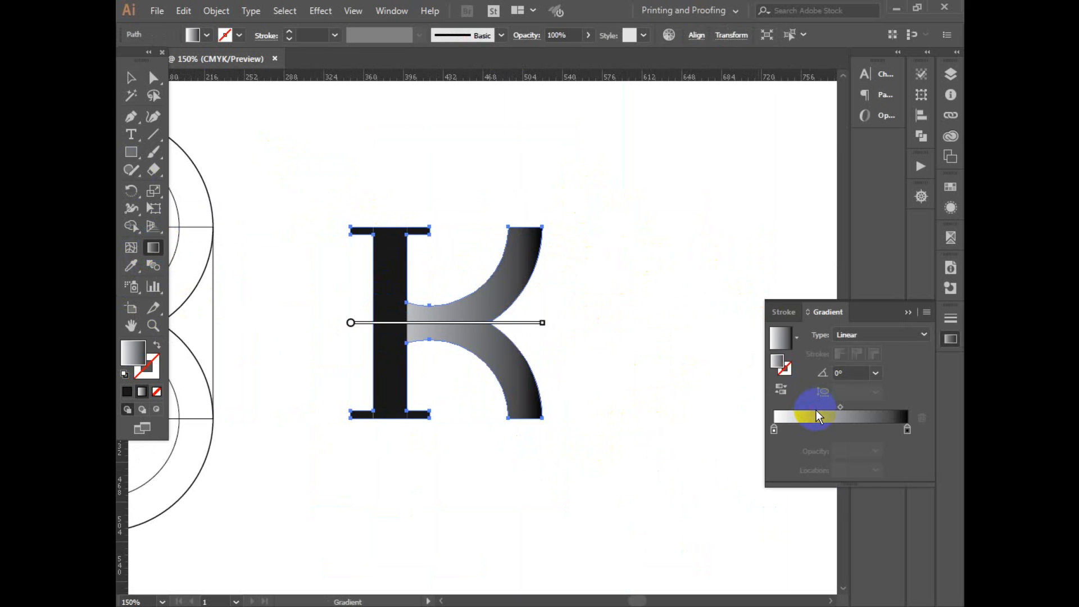
Step: Set the gradient's start colour to green and its end colour to C=80 M=10 Y=45 K=0, and deselect the arms
{"action": "double_click", "coordinate": [774, 429]}
{"action": "left_click", "coordinate": [768, 486]}
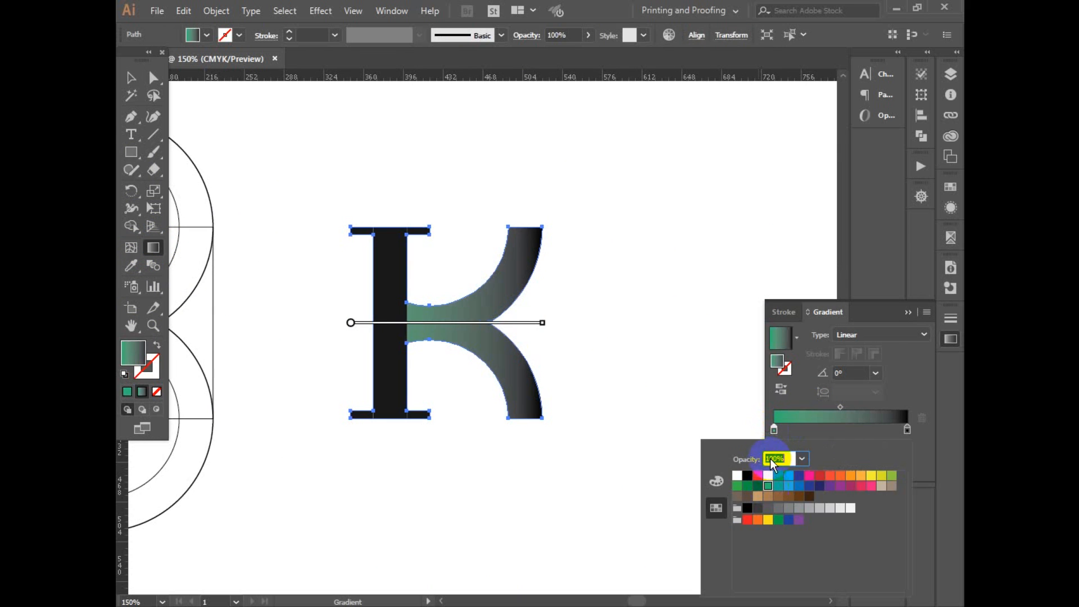
{"action": "double_click", "coordinate": [906, 429]}
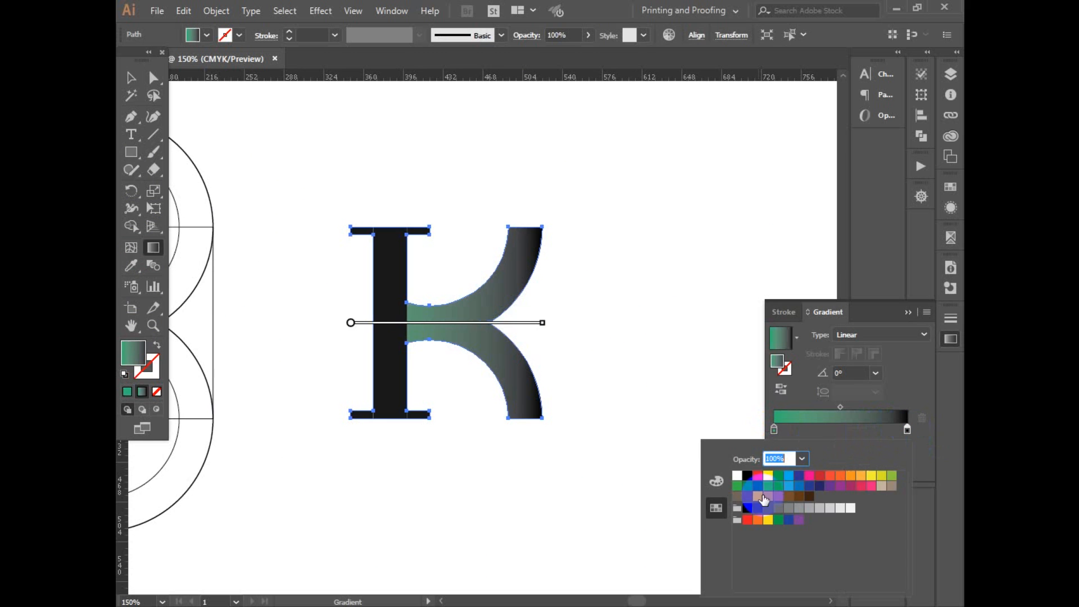
{"action": "left_click", "coordinate": [779, 486]}
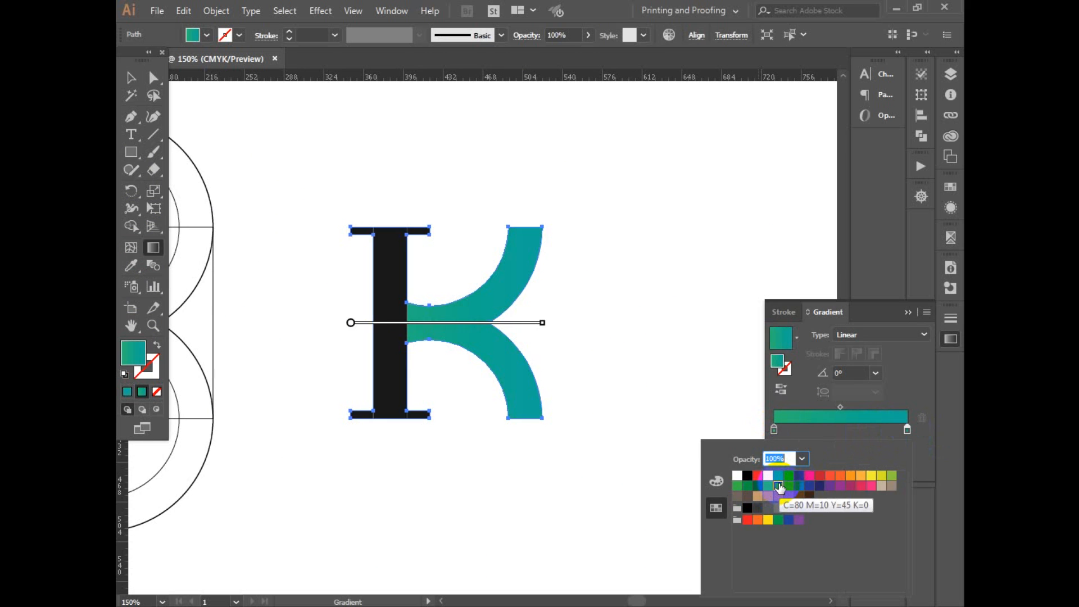
{"action": "left_click", "coordinate": [134, 97]}
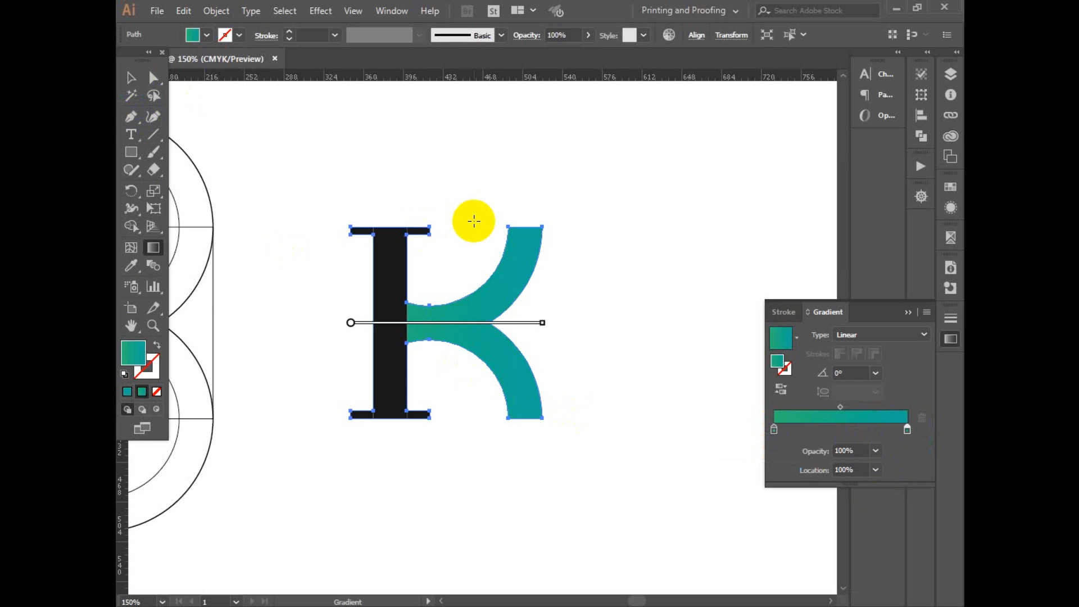
{"action": "key", "text": "v"}
{"action": "left_click", "coordinate": [454, 162]}
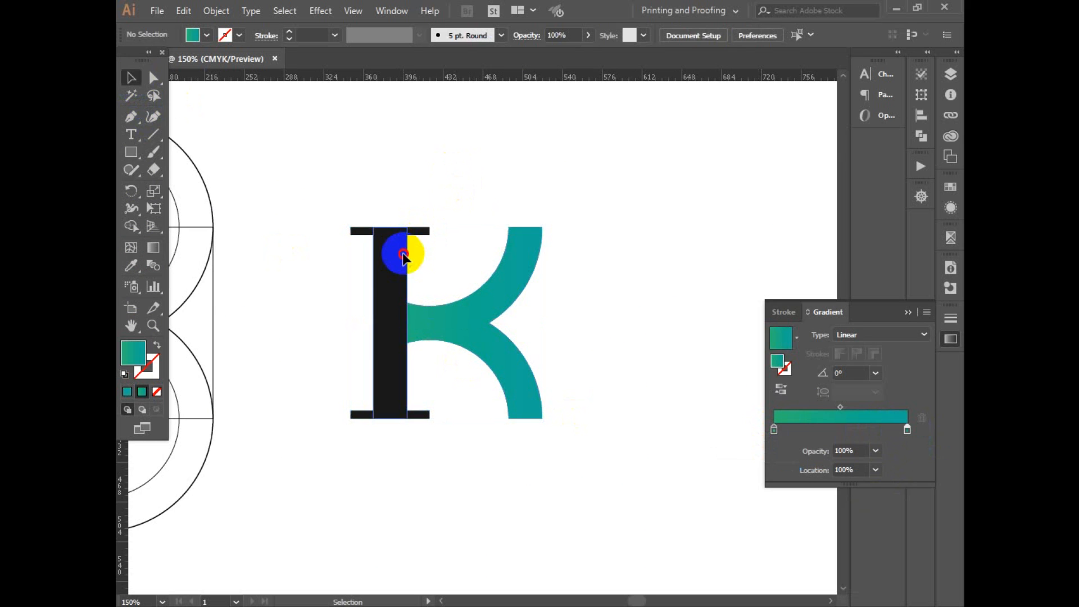
{"action": "left_click", "coordinate": [403, 253]}
{"action": "left_click_drag", "start_coordinate": [323, 189], "coordinate": [441, 258]}
{"action": "left_click", "coordinate": [373, 180]}
{"action": "left_click_drag", "start_coordinate": [342, 193], "coordinate": [441, 264]}
{"action": "left_click_drag", "start_coordinate": [440, 454], "coordinate": [341, 395]}
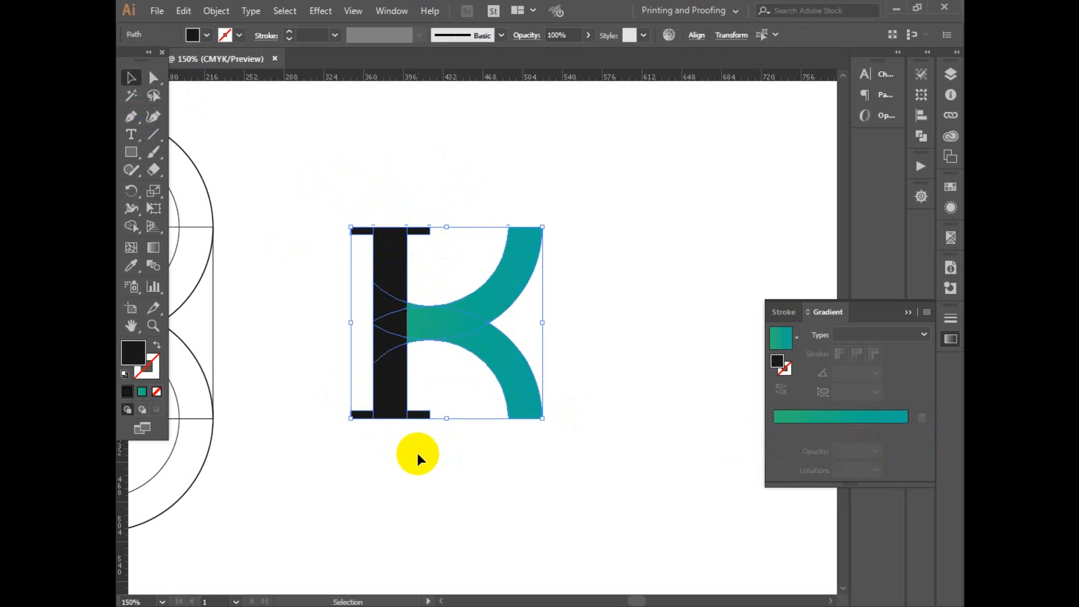
{"action": "left_click", "coordinate": [417, 441]}
Step: Select the K's black stem and its four serif pieces, unite them into one shape with Shape Builder, and deselect it
{"action": "left_click", "coordinate": [392, 269]}
{"action": "left_click", "coordinate": [426, 228], "text": "shift"}
{"action": "left_click", "coordinate": [355, 233], "text": "shift"}
{"action": "left_click", "coordinate": [363, 416], "text": "shift"}
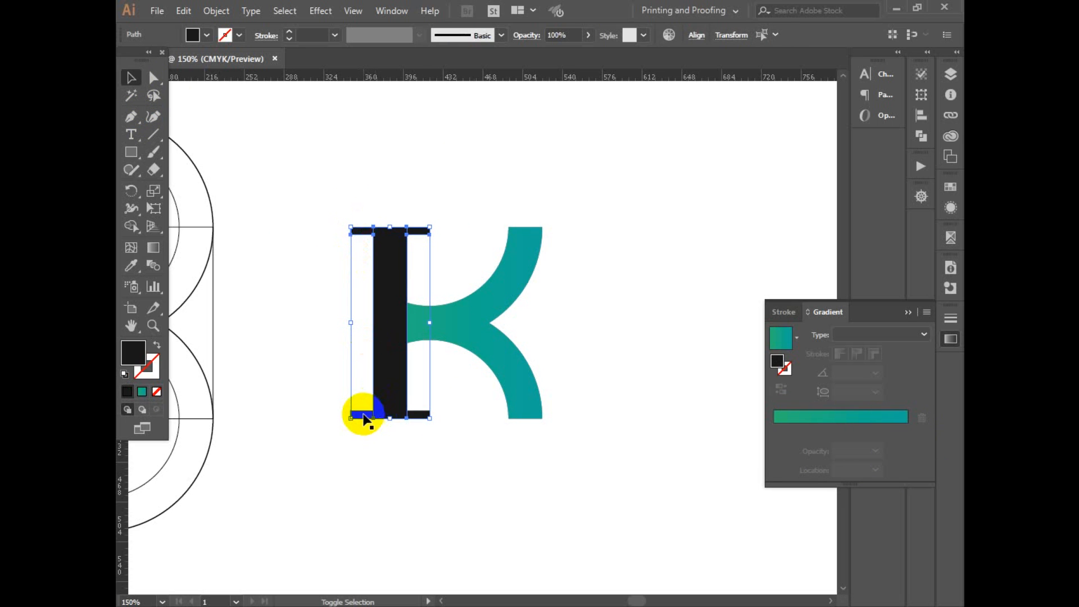
{"action": "left_click", "coordinate": [413, 414], "text": "shift"}
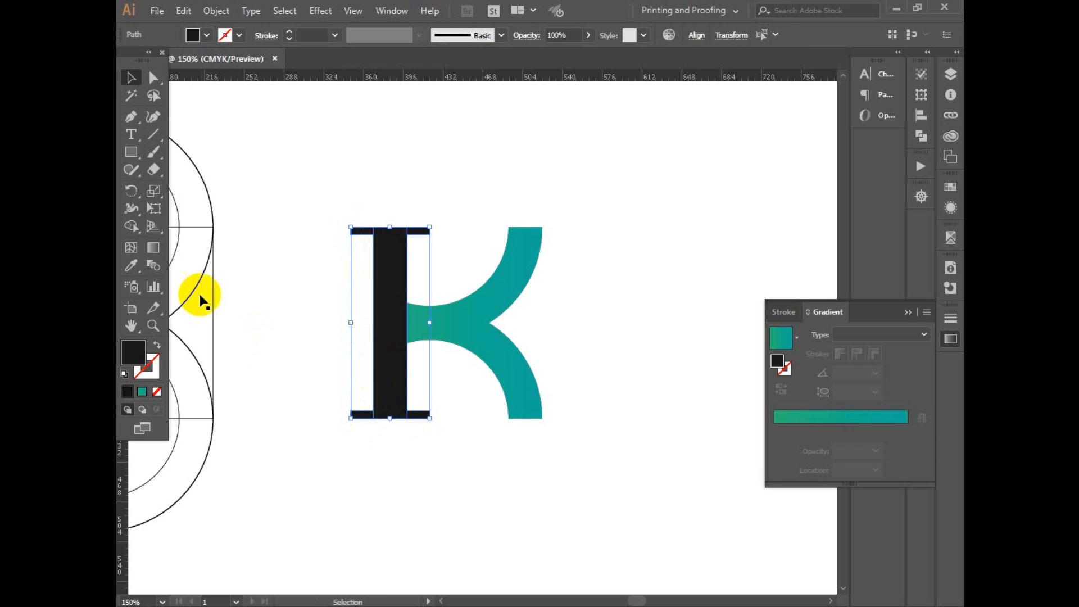
{"action": "left_click", "coordinate": [133, 225]}
{"action": "mouse_move", "coordinate": [380, 232]}
{"action": "left_mouse_down"}
{"action": "mouse_move", "coordinate": [403, 392]}
{"action": "mouse_move", "coordinate": [399, 411]}
{"action": "mouse_move", "coordinate": [367, 417]}
{"action": "mouse_move", "coordinate": [419, 415]}
{"action": "left_mouse_up"}
{"action": "mouse_move", "coordinate": [388, 298]}
{"action": "left_mouse_down"}
{"action": "mouse_move", "coordinate": [395, 228]}
{"action": "mouse_move", "coordinate": [420, 231]}
{"action": "mouse_move", "coordinate": [356, 231]}
{"action": "left_mouse_up"}
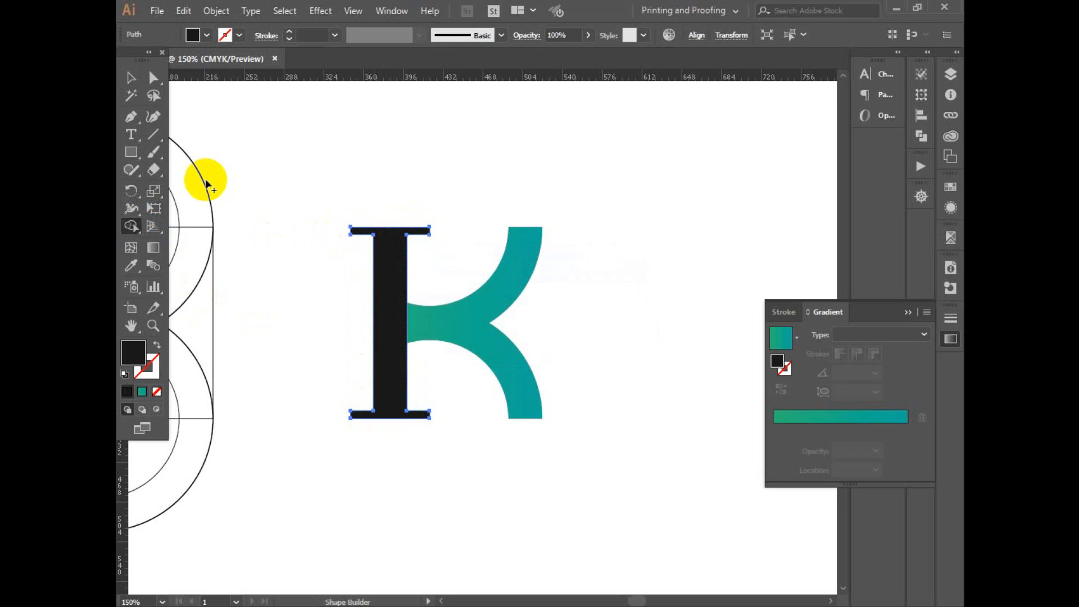
{"action": "key", "text": "v"}
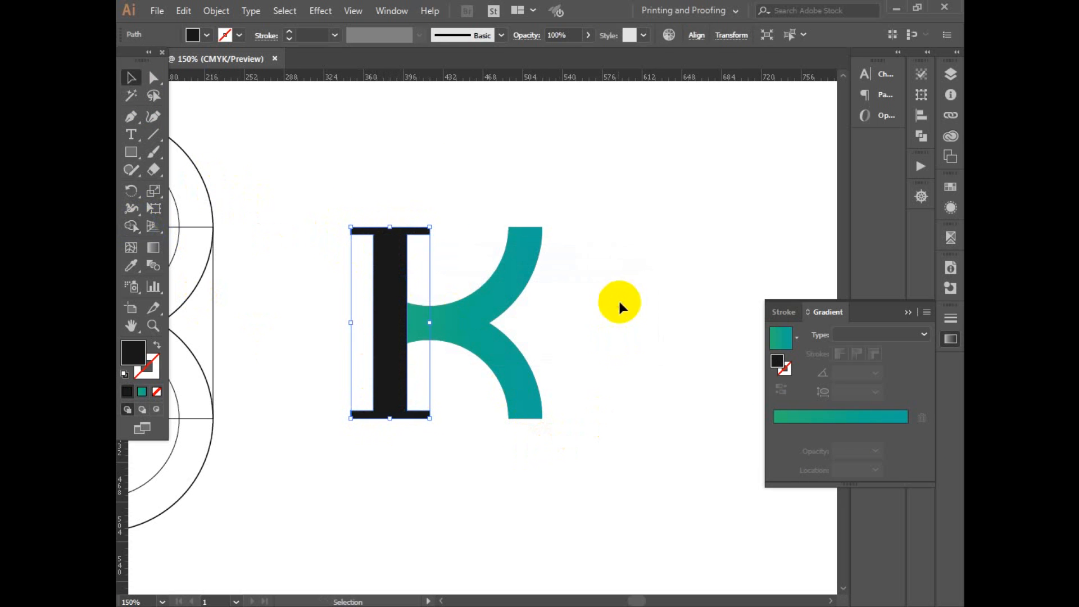
{"action": "left_click", "coordinate": [618, 299]}
Step: Copy the green-teal gradient from the curved arms to the merged stem with the Eyedropper, and deselect it
{"action": "left_click", "coordinate": [400, 318]}
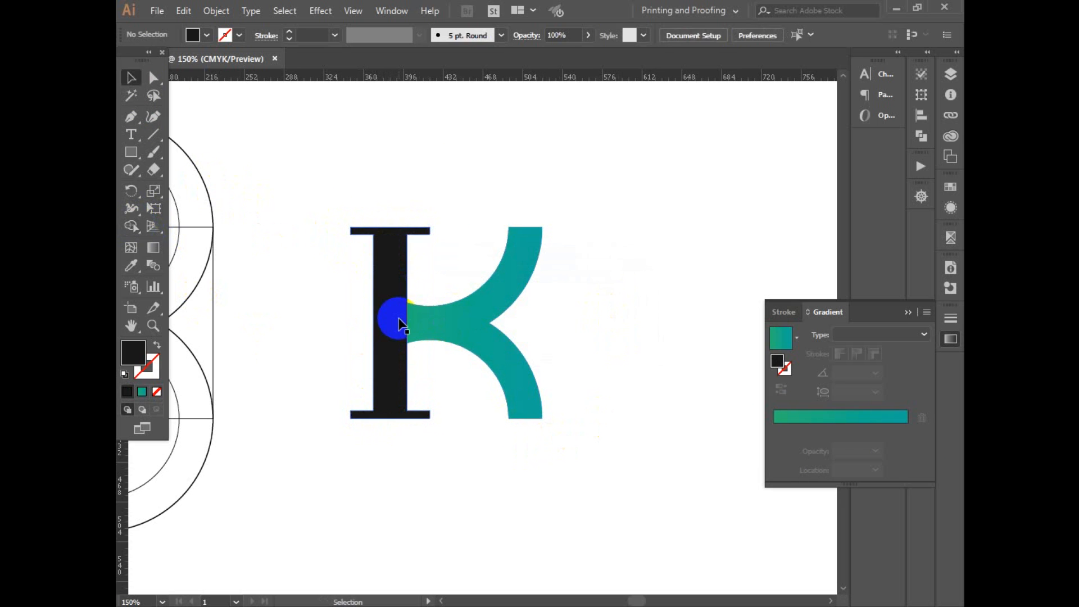
{"action": "left_click", "coordinate": [141, 268]}
{"action": "left_click", "coordinate": [489, 296]}
{"action": "left_click", "coordinate": [131, 78]}
{"action": "left_click", "coordinate": [384, 200]}
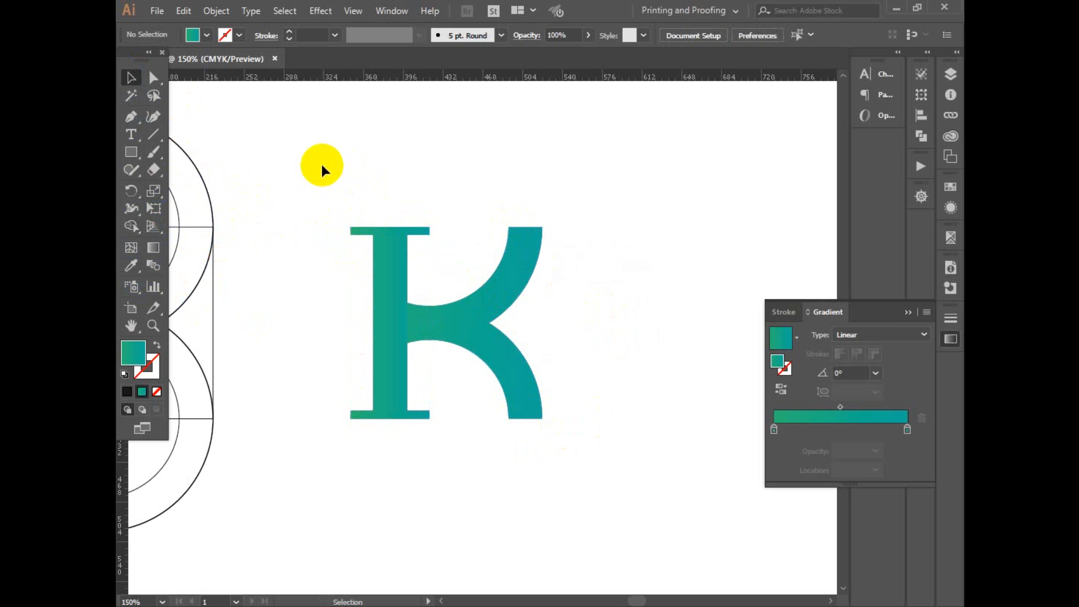
Step: Group the stem and the curved arms of the K, and deselect the group
{"action": "left_click_drag", "start_coordinate": [314, 158], "coordinate": [641, 474]}
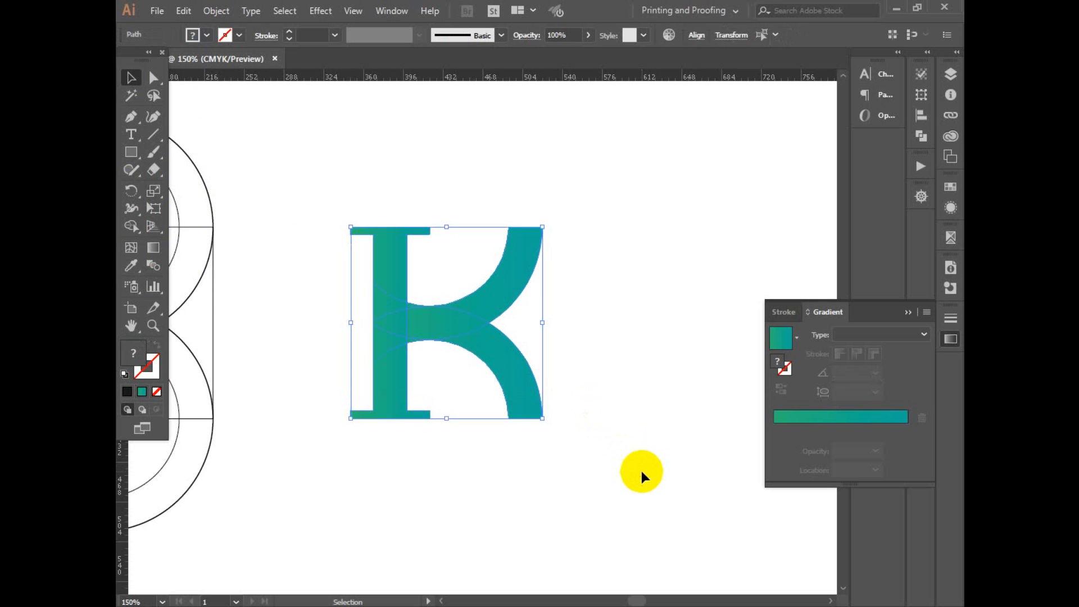
{"action": "right_click", "coordinate": [430, 318]}
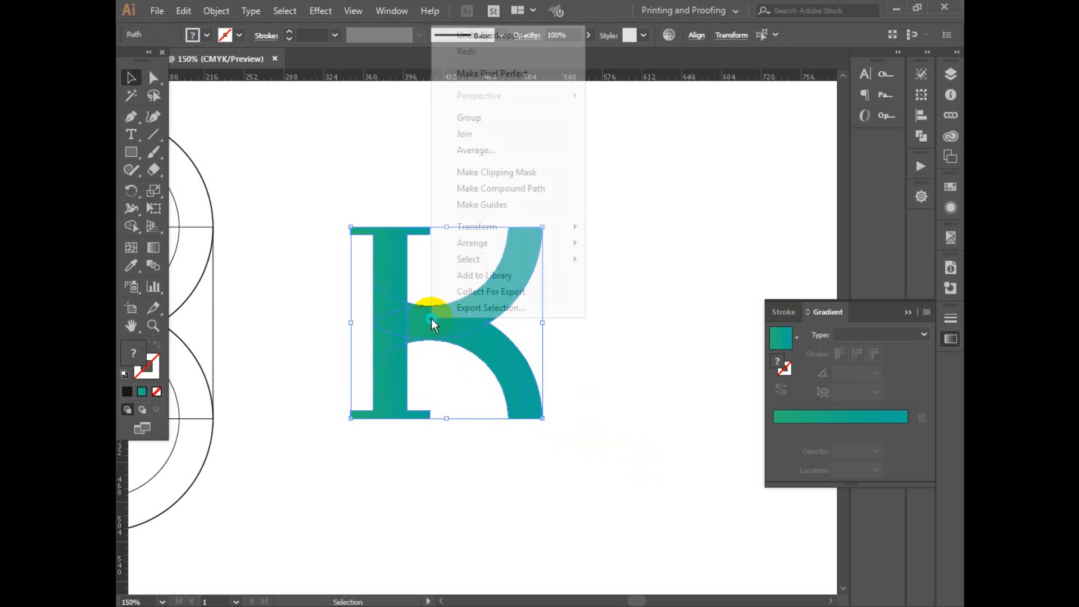
{"action": "left_click", "coordinate": [476, 125]}
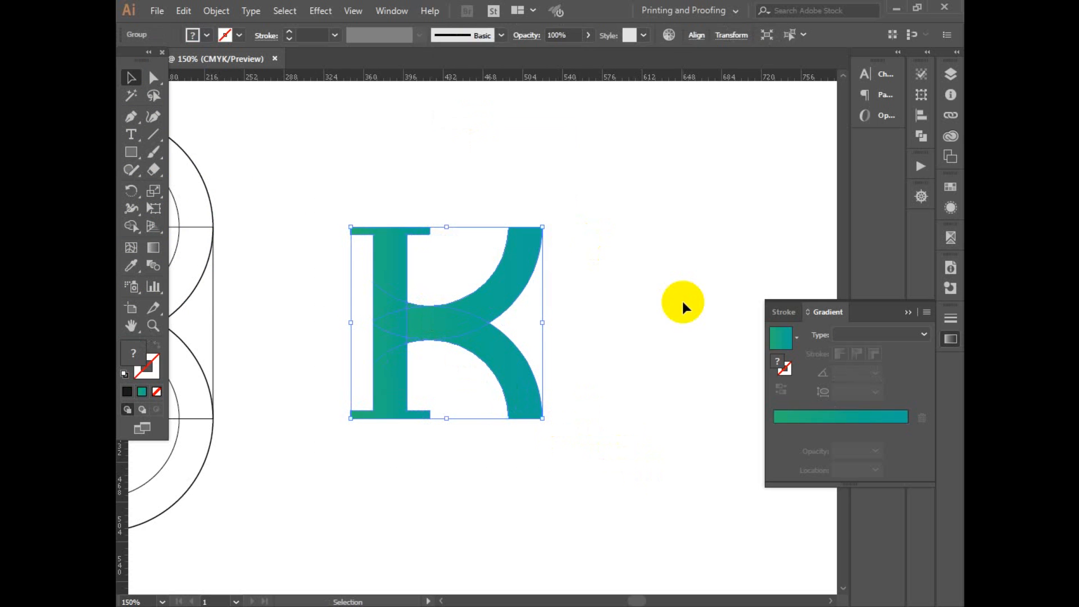
{"action": "left_click", "coordinate": [683, 299]}
Step: Move the construction rings and rectangles off the artboard, down and away from the K, and deselect them
{"action": "key", "text": "ctrl+minus"}
{"action": "key", "text": "ctrl+minus"}
{"action": "left_click_drag", "start_coordinate": [409, 310], "coordinate": [460, 300]}
{"action": "left_click_drag", "start_coordinate": [200, 231], "coordinate": [341, 464]}
{"action": "key", "text": "a"}
{"action": "key", "text": "v"}
{"action": "left_click_drag", "start_coordinate": [324, 387], "coordinate": [284, 462]}
{"action": "left_click", "coordinate": [429, 429]}
Step: Enlarge the grouped K proportionally about its centre to about 1.25 times its size, and deselect it
{"action": "key", "text": "z"}
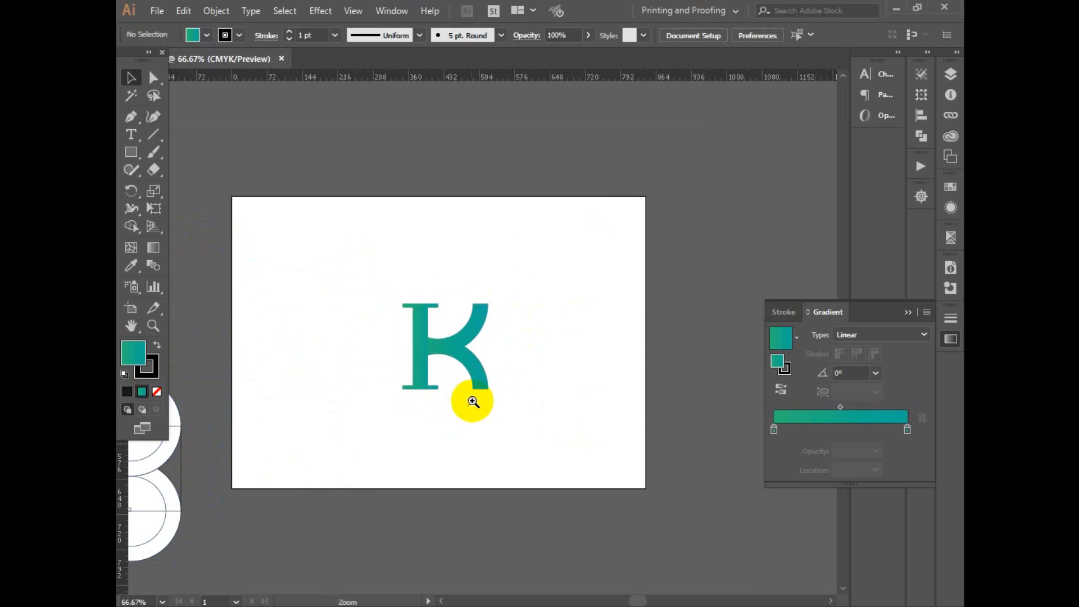
{"action": "left_click", "coordinate": [473, 401], "text": "ctrl"}
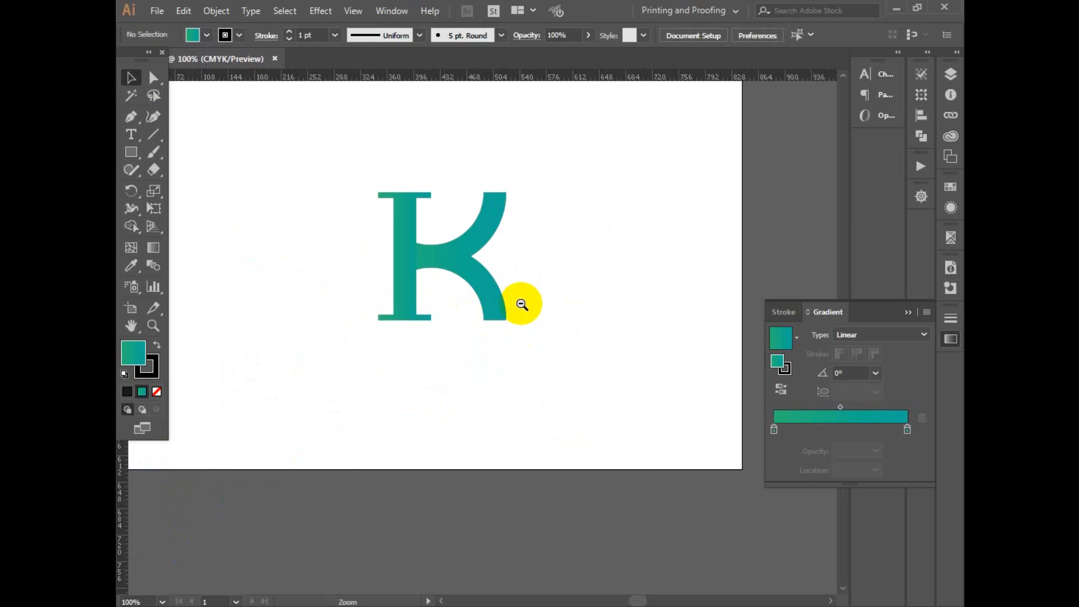
{"action": "left_click", "coordinate": [521, 304], "text": "ctrl+alt"}
{"action": "left_click", "coordinate": [437, 299]}
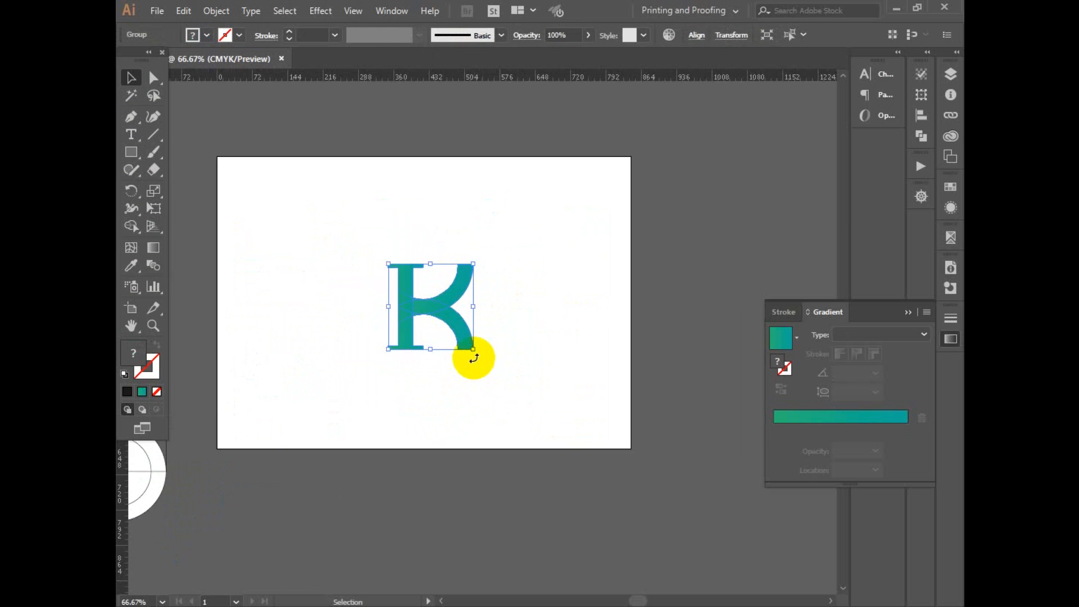
{"action": "left_click_drag", "start_coordinate": [476, 346], "coordinate": [493, 392]}
{"action": "left_click", "coordinate": [523, 381]}
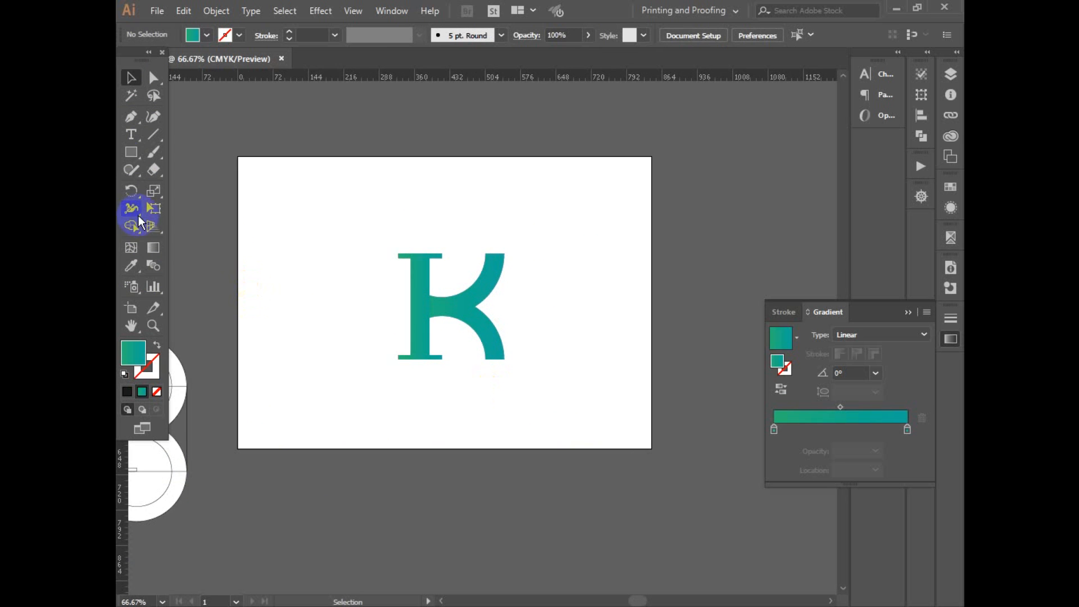
Step: Add the text "COMPANY NAME" just below the K at 45.64 pt
{"action": "left_click", "coordinate": [142, 135]}
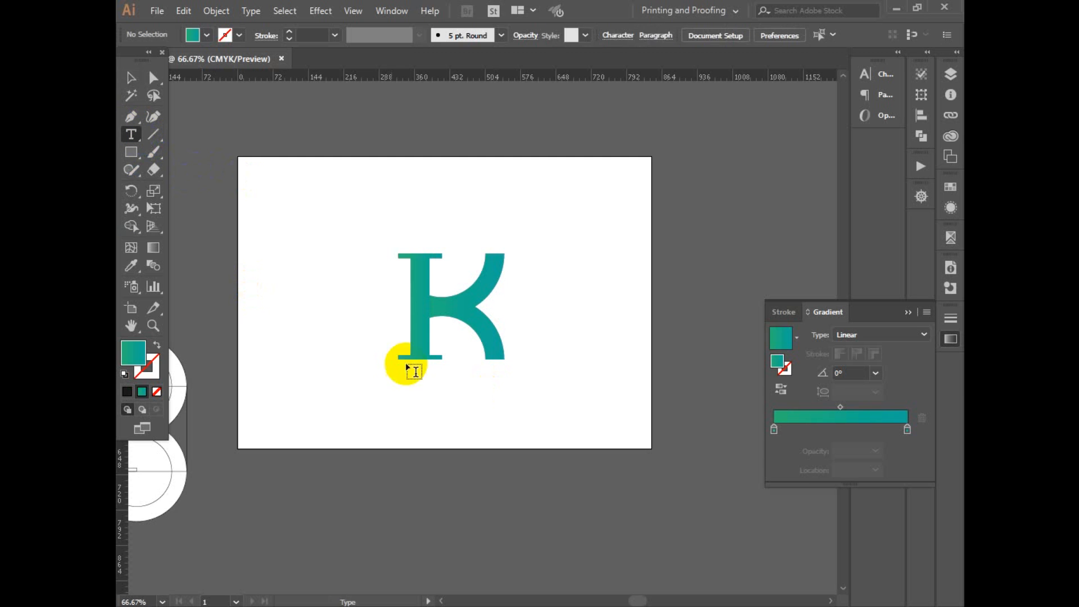
{"action": "left_click", "coordinate": [396, 386]}
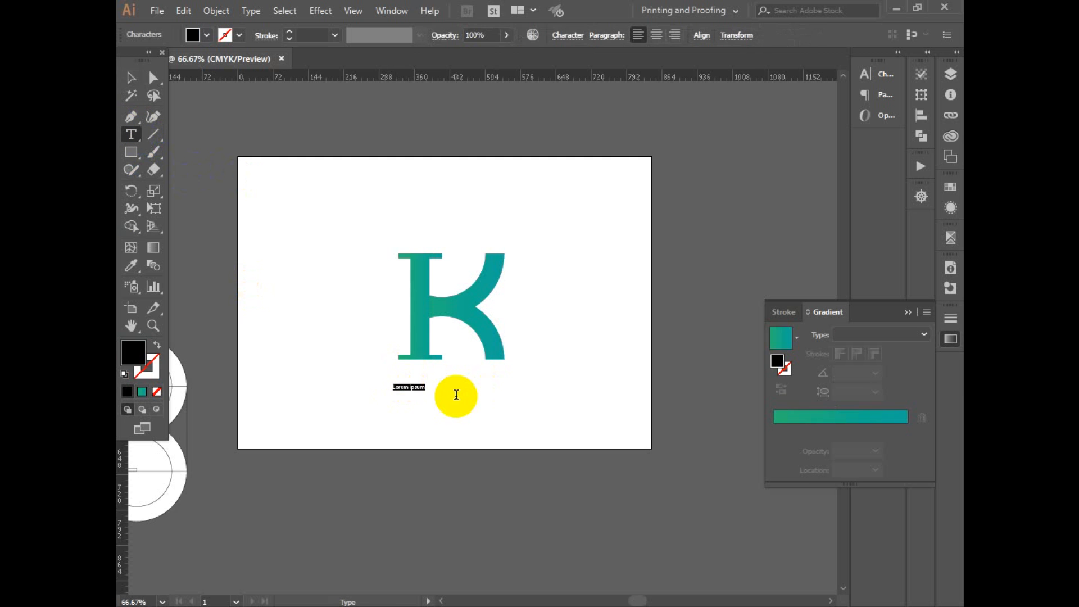
{"action": "key", "text": "Escape"}
Step: Set the company name's font to The Bold Font, Bold
{"action": "left_click", "coordinate": [567, 35]}
{"action": "type", "text": "T"}
{"action": "key", "text": "Return"}
{"action": "left_click", "coordinate": [567, 35]}
{"action": "type", "text": "THE"}
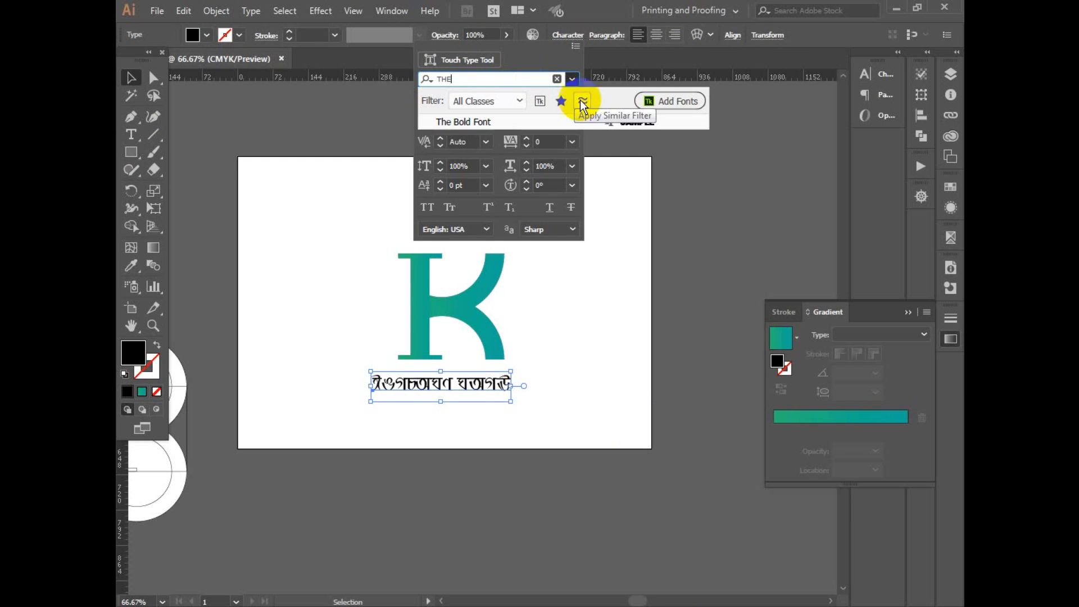
{"action": "left_click", "coordinate": [612, 126]}
{"action": "left_click", "coordinate": [636, 121]}
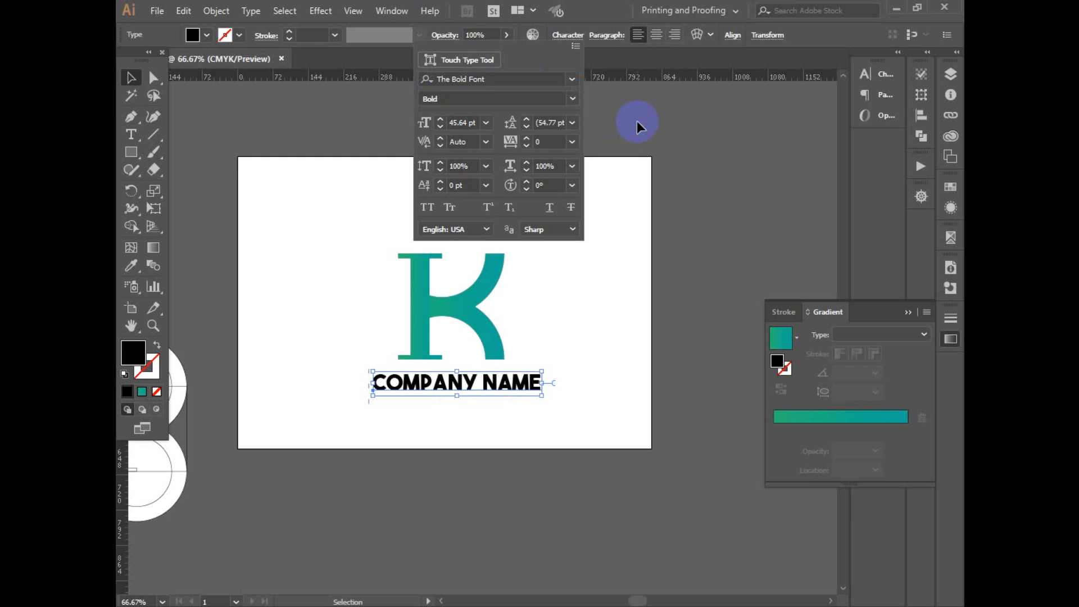
Step: Align the K and the company name on their horizontal centres, move both slightly up on the artboard, and deselect them
{"action": "left_click_drag", "start_coordinate": [354, 222], "coordinate": [638, 482]}
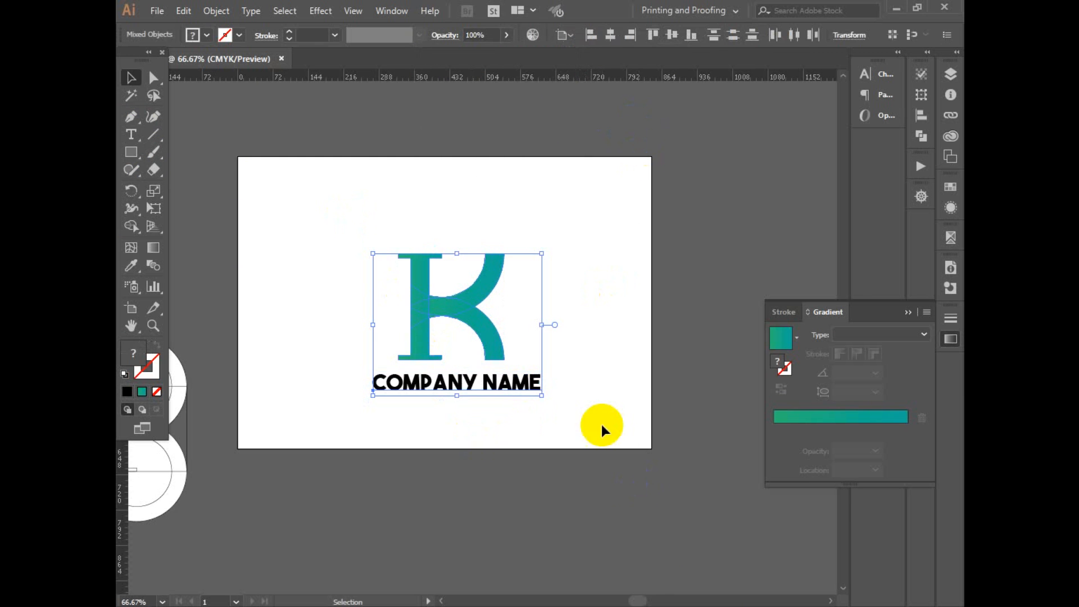
{"action": "left_click", "coordinate": [610, 35]}
{"action": "left_click_drag", "start_coordinate": [593, 321], "coordinate": [628, 339]}
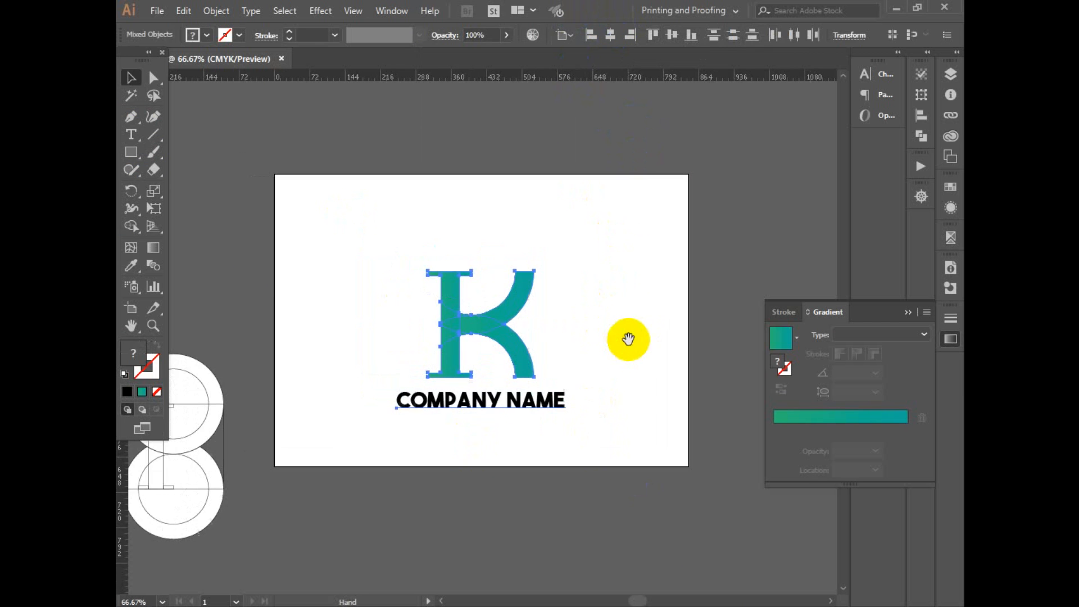
{"action": "left_click_drag", "start_coordinate": [528, 368], "coordinate": [534, 352]}
{"action": "left_click", "coordinate": [597, 315]}
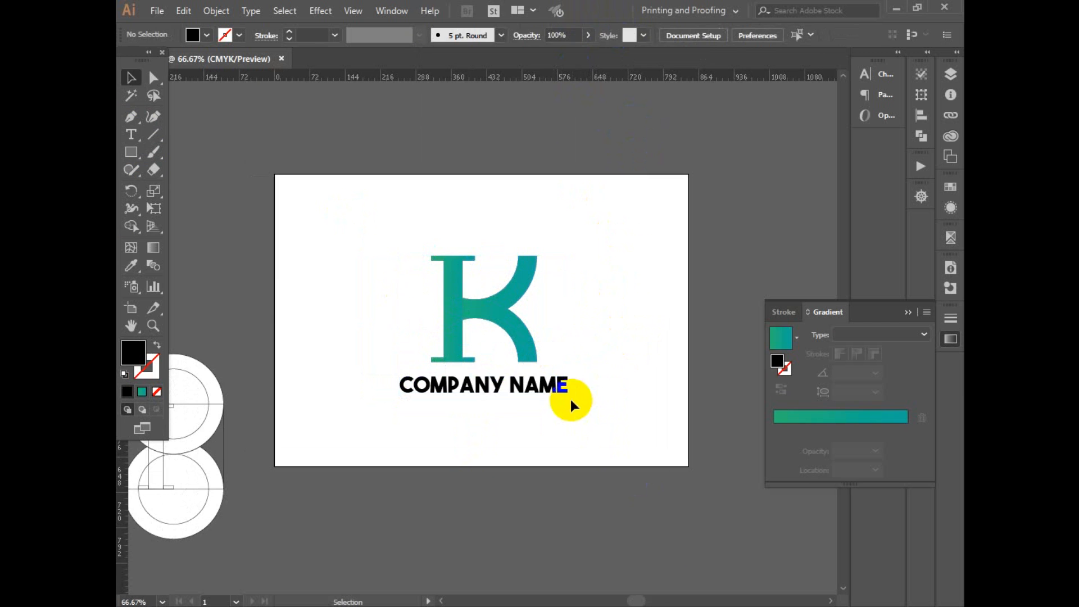
Step: Change the company name's fill to a very dark grey and deselect the text
{"action": "left_click", "coordinate": [481, 393]}
{"action": "left_click", "coordinate": [130, 354]}
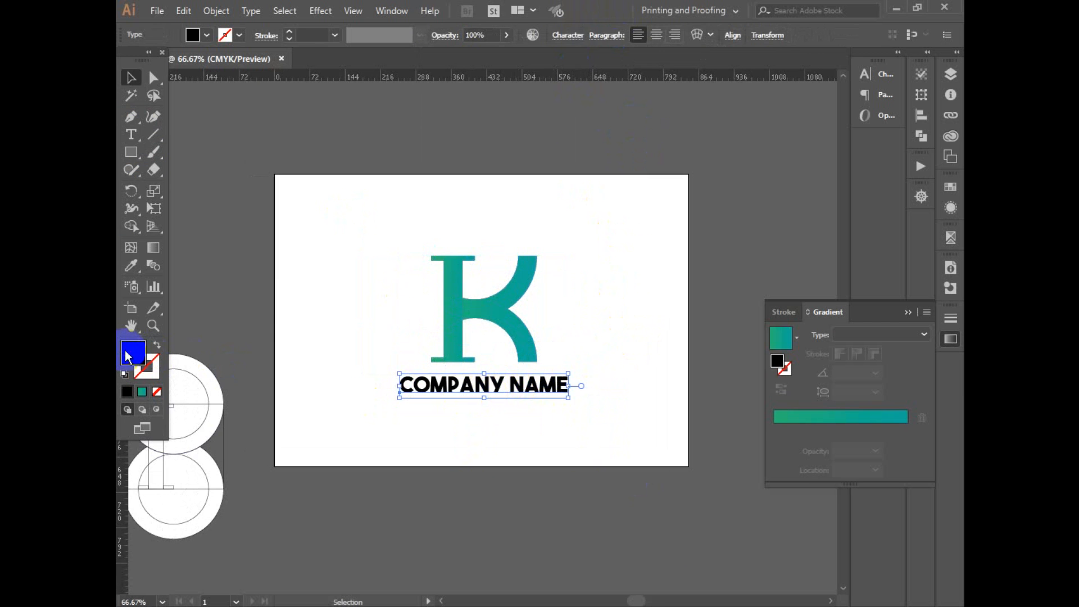
{"action": "double_click", "coordinate": [127, 355]}
{"action": "left_click_drag", "start_coordinate": [489, 373], "coordinate": [447, 413]}
{"action": "left_click", "coordinate": [790, 261]}
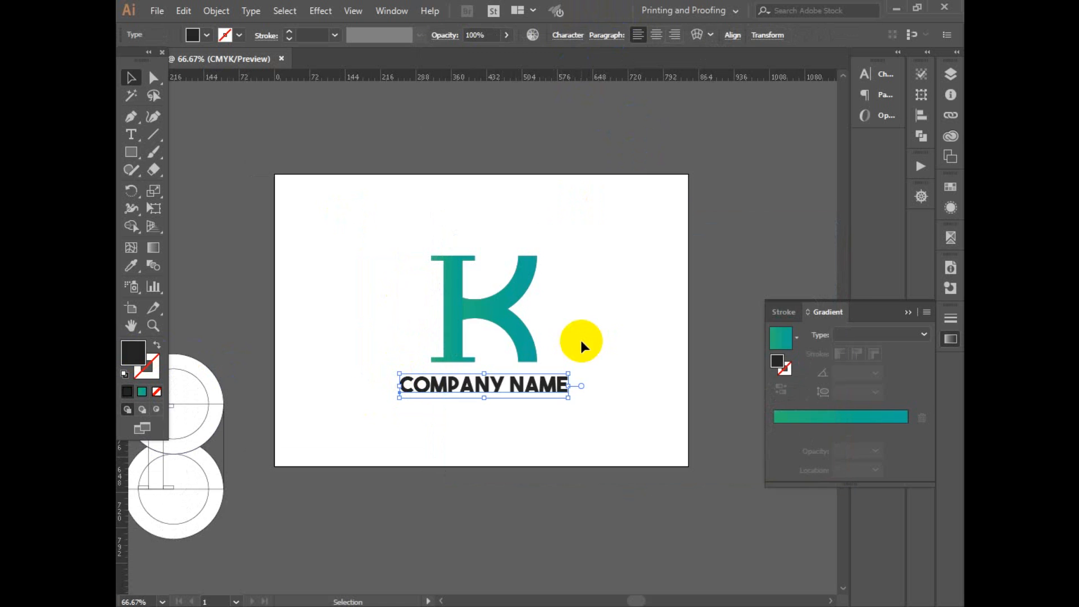
{"action": "left_click", "coordinate": [588, 312]}
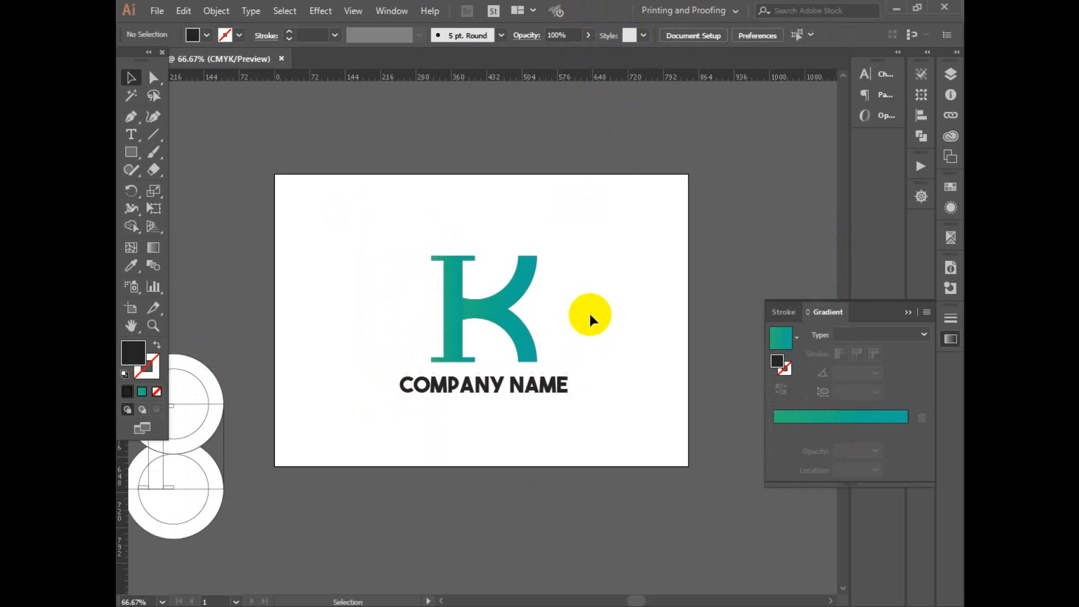
Step: Draw a rectangle covering the whole artboard and send it behind the logo and text
{"action": "left_click", "coordinate": [131, 152]}
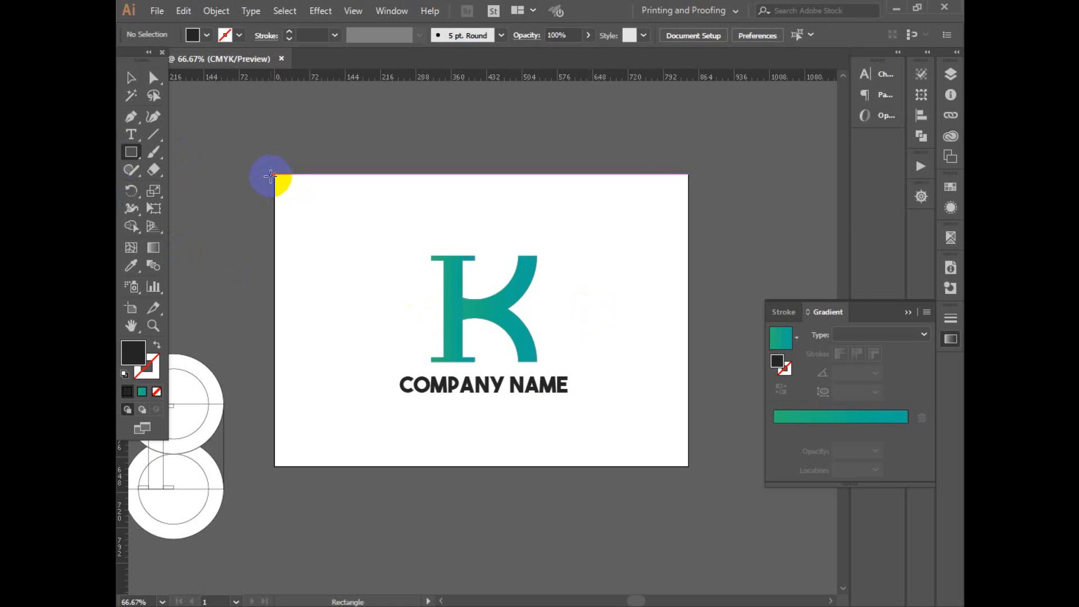
{"action": "left_click_drag", "start_coordinate": [272, 177], "coordinate": [688, 465]}
{"action": "left_click", "coordinate": [127, 81]}
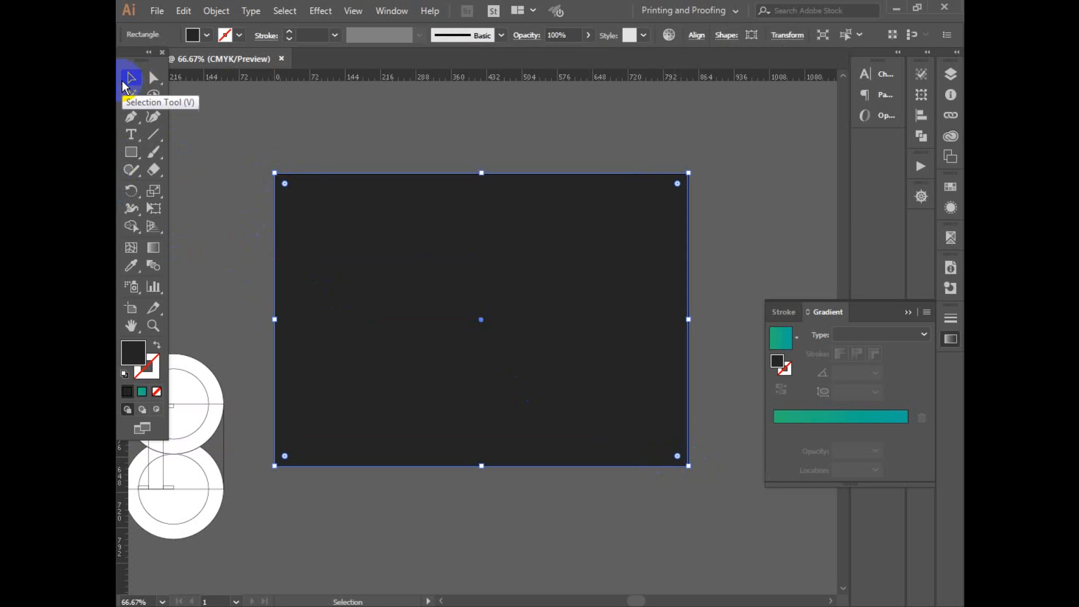
{"action": "key", "text": "ctrl+shift+bracketleft"}
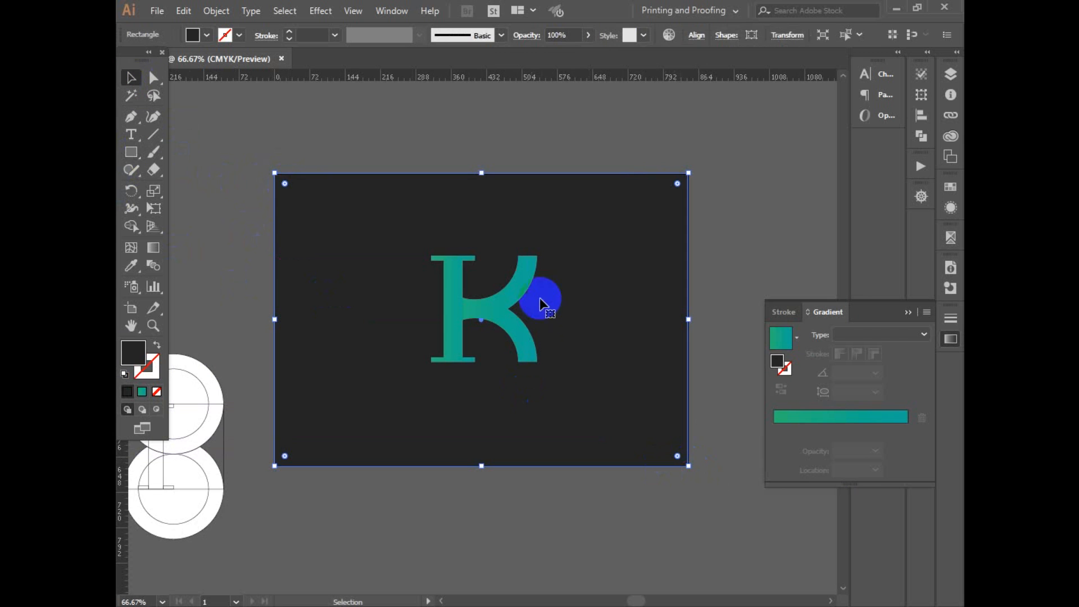
Step: Fill the background rectangle with a radial gradient running from white at the centre to teal at the edges
{"action": "left_click", "coordinate": [831, 426]}
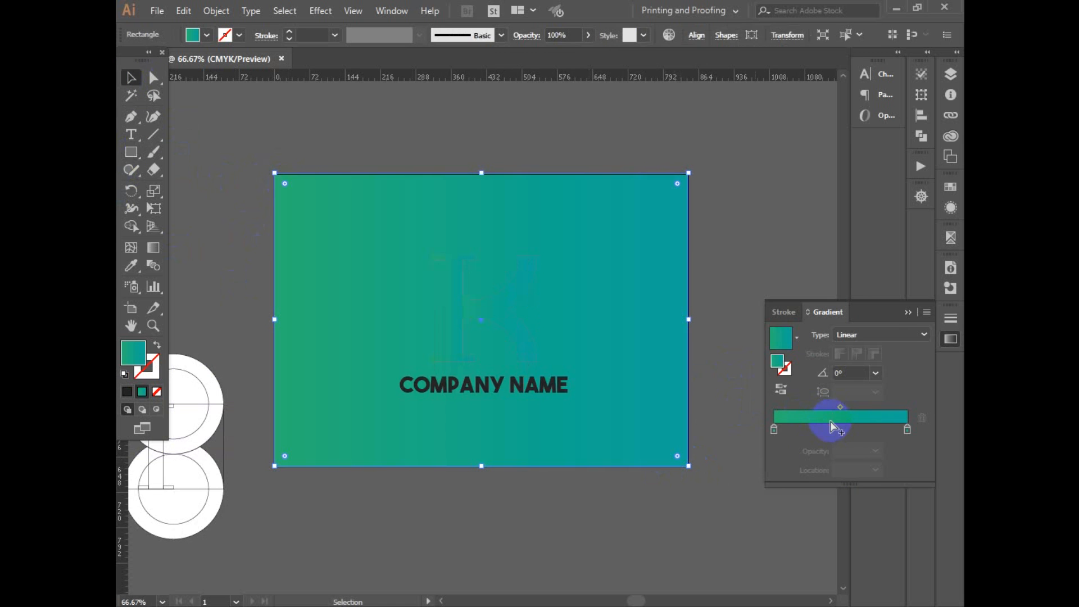
{"action": "double_click", "coordinate": [774, 429]}
{"action": "left_click", "coordinate": [736, 478]}
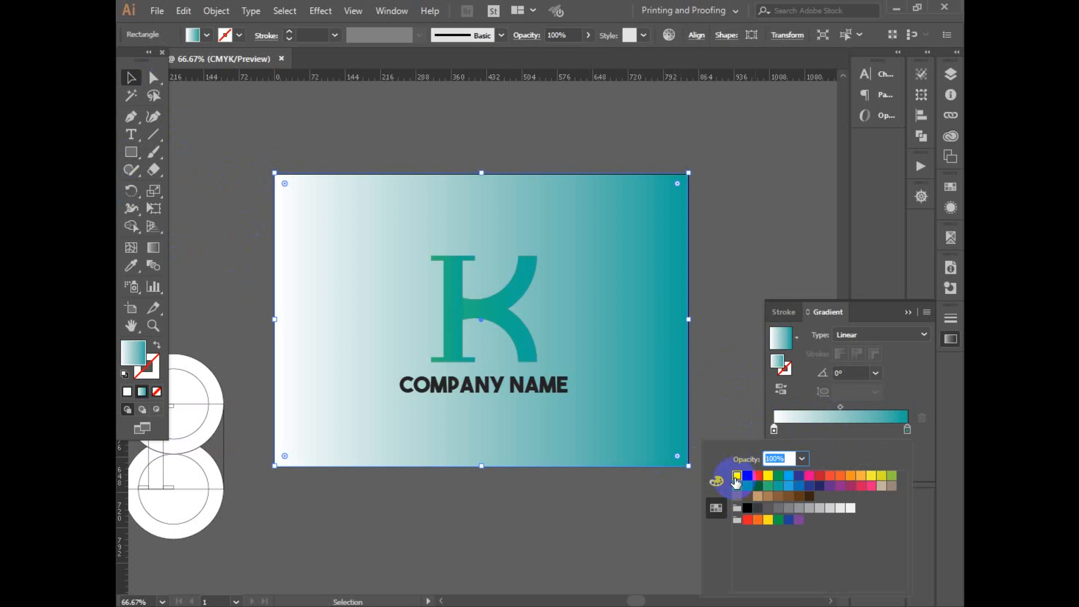
{"action": "left_click", "coordinate": [885, 334]}
{"action": "left_click", "coordinate": [863, 369]}
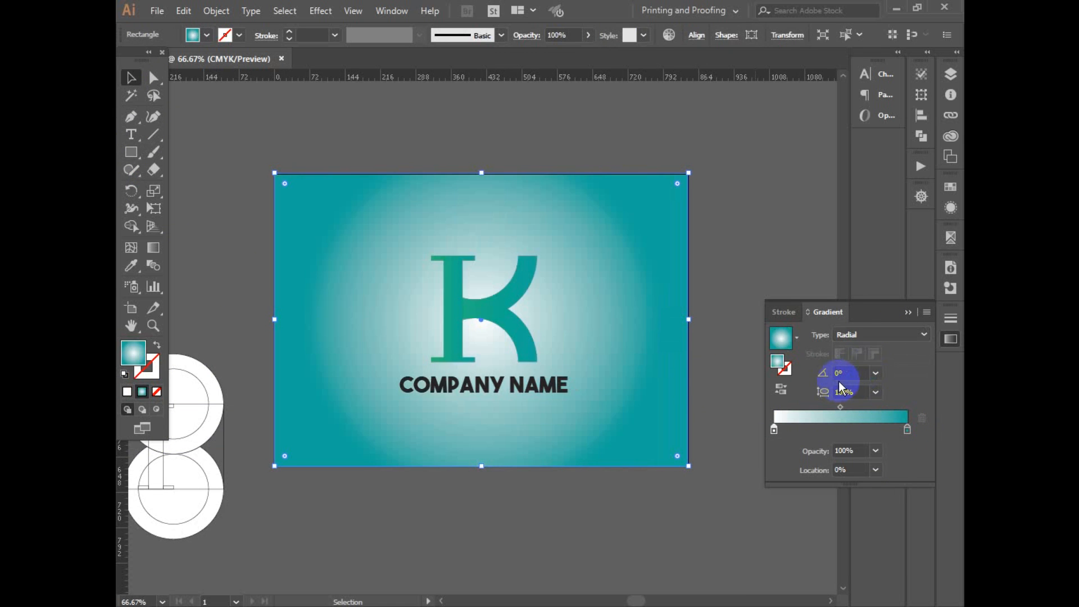
Step: Extend the background's radial gradient outward past the artboard's side edge with the Gradient tool, and deselect the rectangle
{"action": "key", "text": "g"}
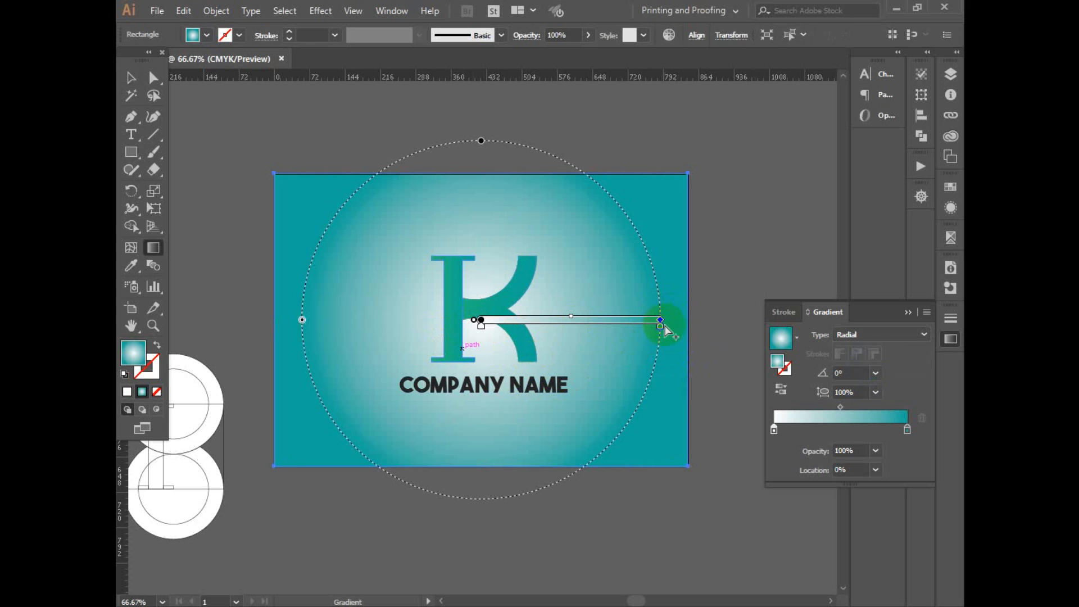
{"action": "left_click_drag", "start_coordinate": [663, 321], "coordinate": [722, 326]}
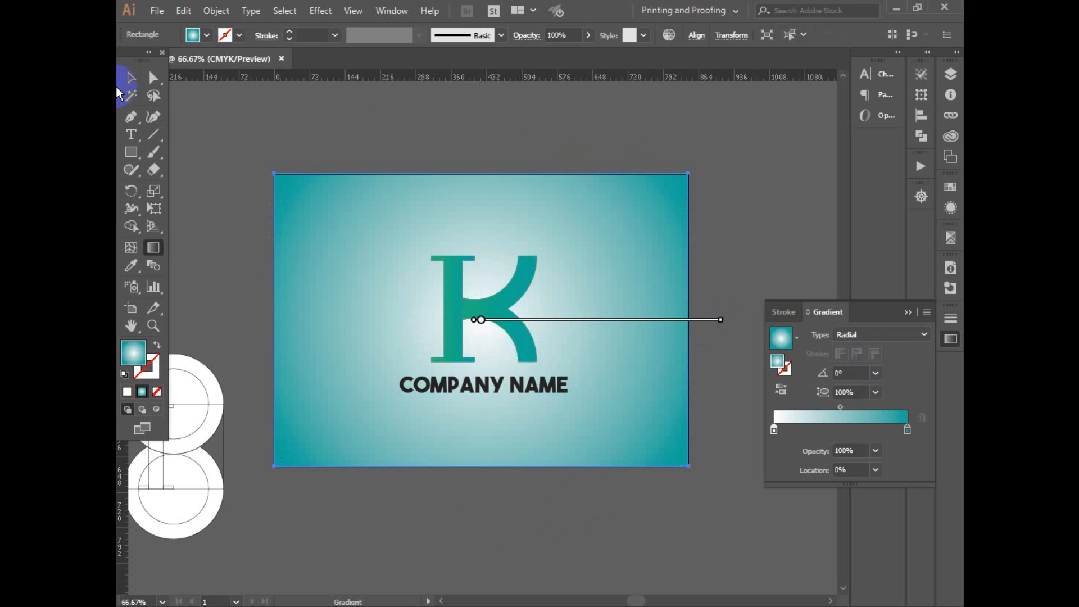
{"action": "left_click", "coordinate": [128, 80]}
{"action": "left_click", "coordinate": [441, 115]}
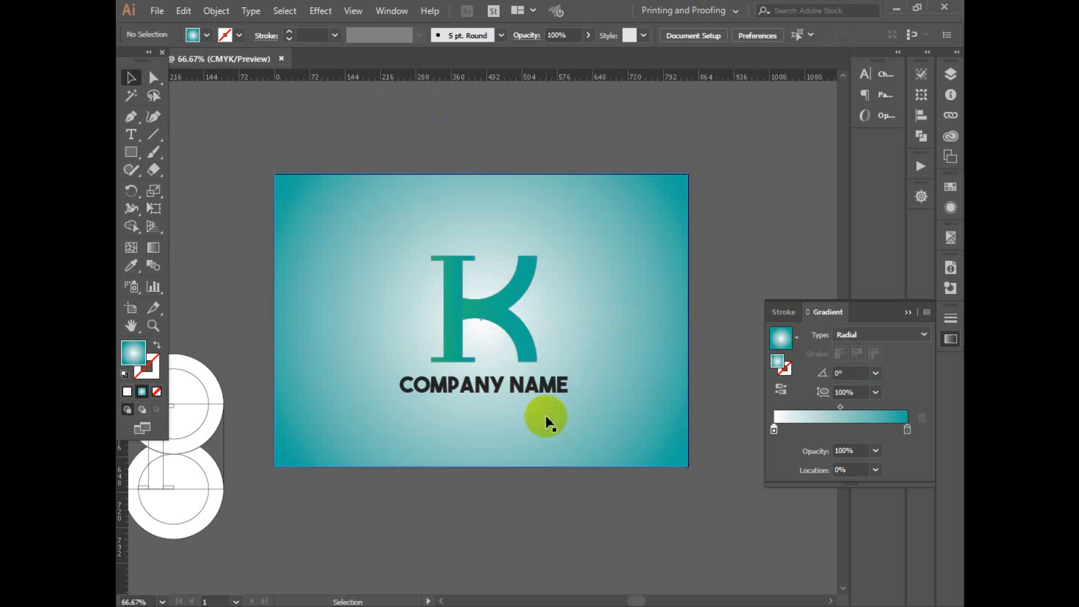
Step: Set the company name's fill to dark grey #383838 and deselect the text
{"action": "left_click", "coordinate": [539, 387]}
{"action": "double_click", "coordinate": [140, 349]}
{"action": "left_click", "coordinate": [491, 378]}
{"action": "left_click", "coordinate": [450, 400]}
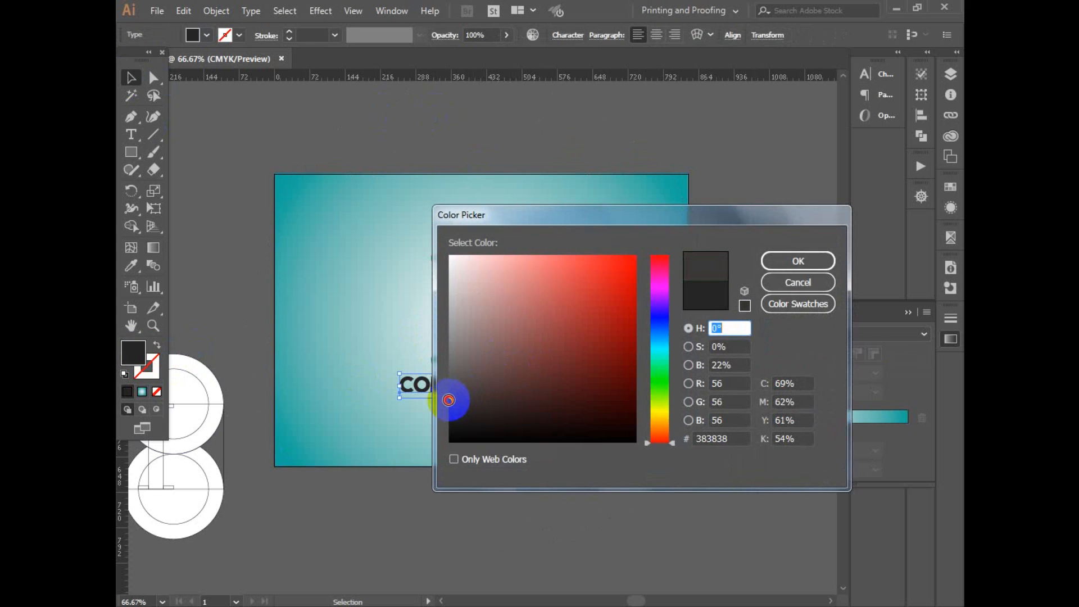
{"action": "left_click", "coordinate": [816, 262]}
{"action": "left_click", "coordinate": [760, 258]}
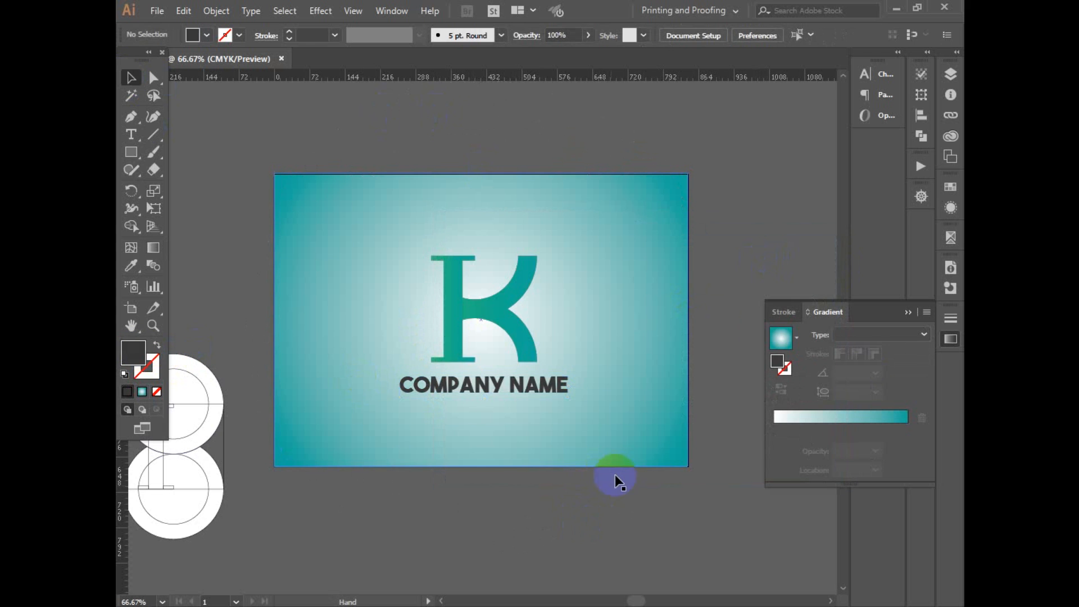
Step: Collapse the floating gradient controls and show the finished logo at 100% zoom
{"action": "key", "text": "ctrl+1"}
{"action": "left_click_drag", "start_coordinate": [434, 360], "coordinate": [769, 254]}
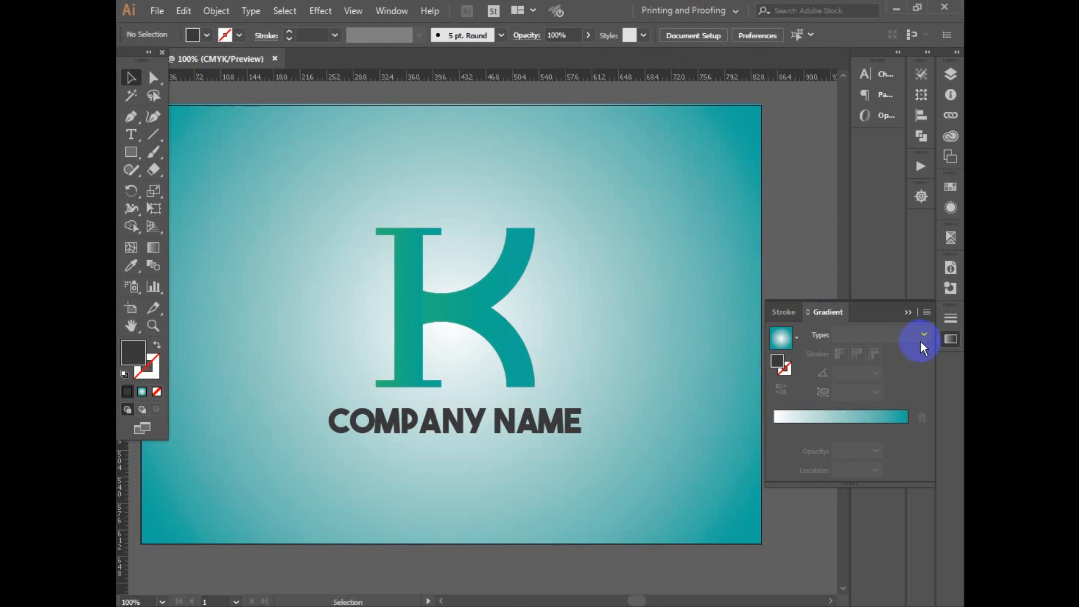
{"action": "left_click", "coordinate": [903, 313]}
{"action": "left_click_drag", "start_coordinate": [751, 361], "coordinate": [811, 342]}
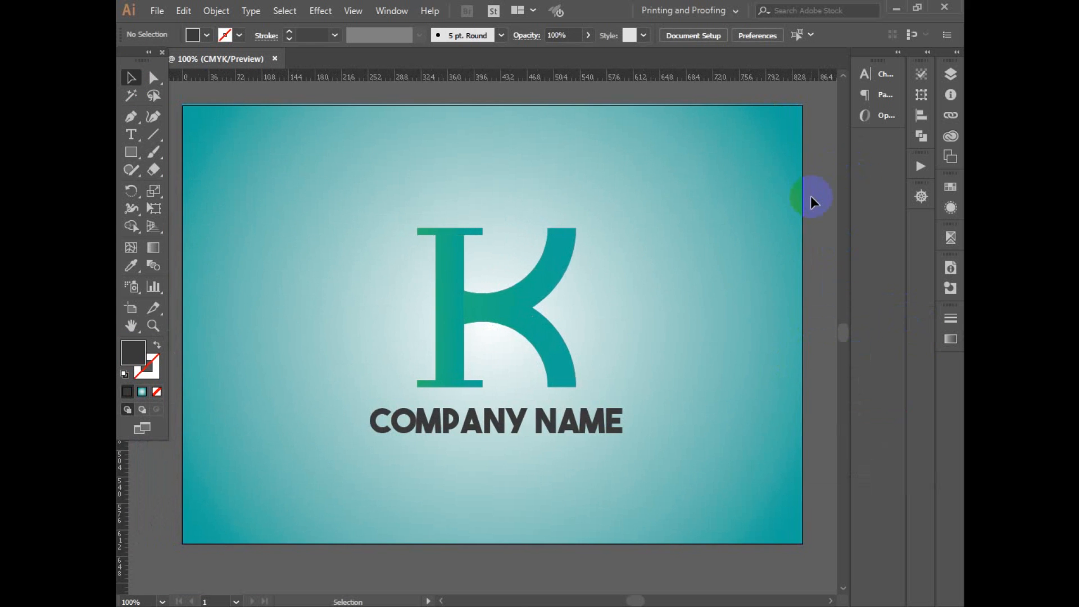